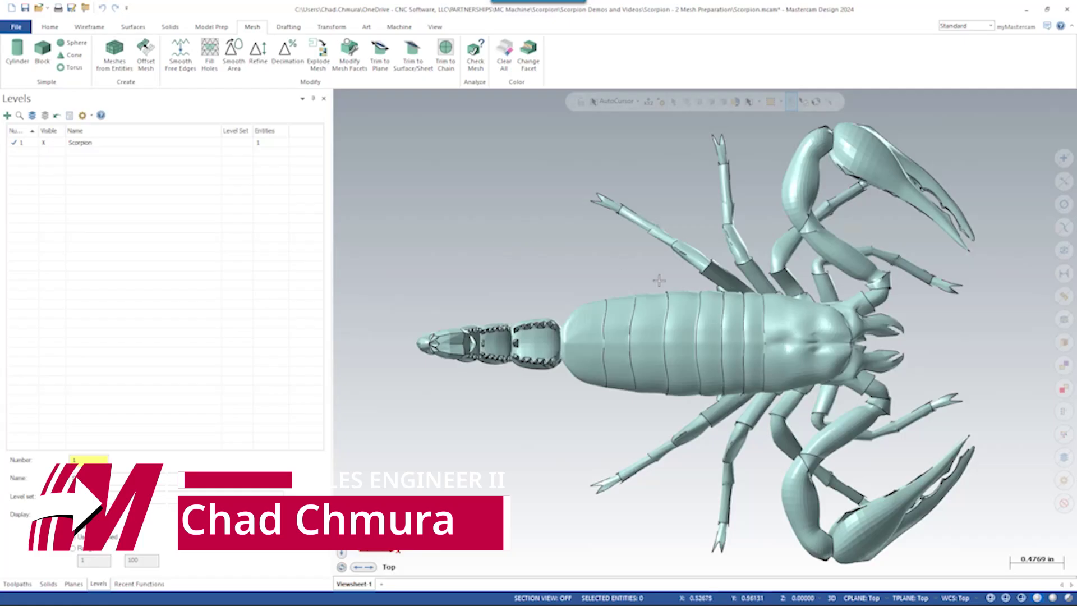
# Run Check Mesh on the scorpion mesh and look over the highlighted problem facets
pyautogui.scroll(5, 659, 281)
pyautogui.moveTo(659, 280); pyautogui.dragTo(427, 274, button='middle')
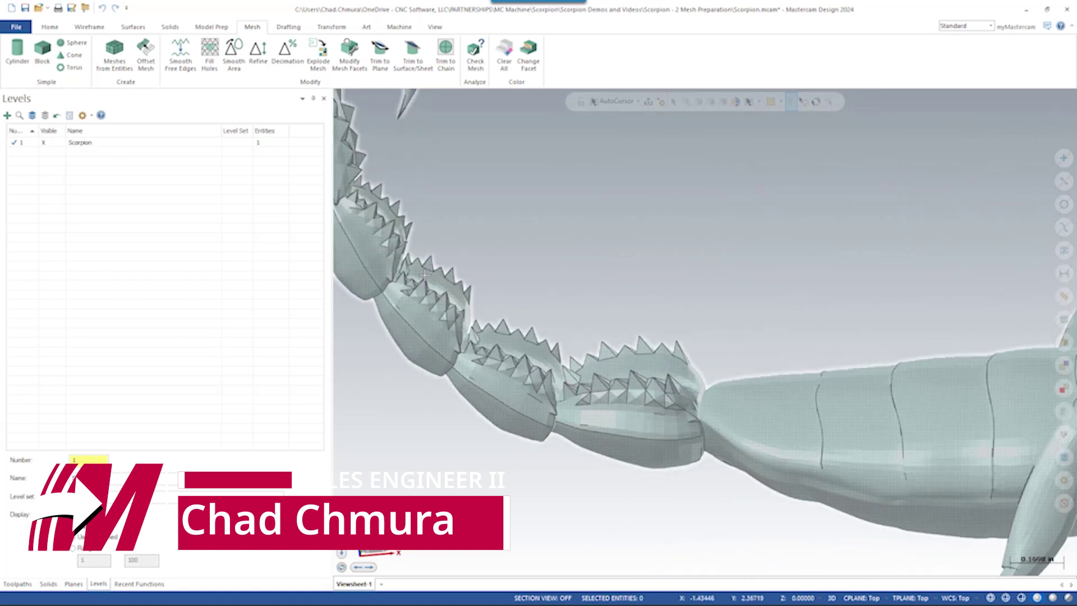
pyautogui.scroll(-3, 435, 250)
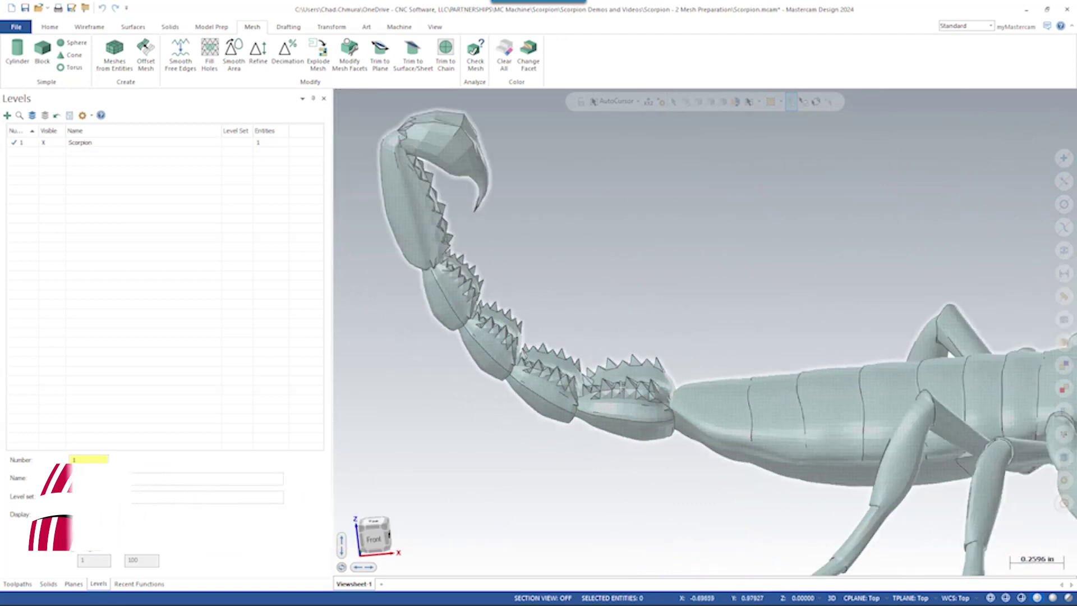
pyautogui.scroll(8, 443, 223)
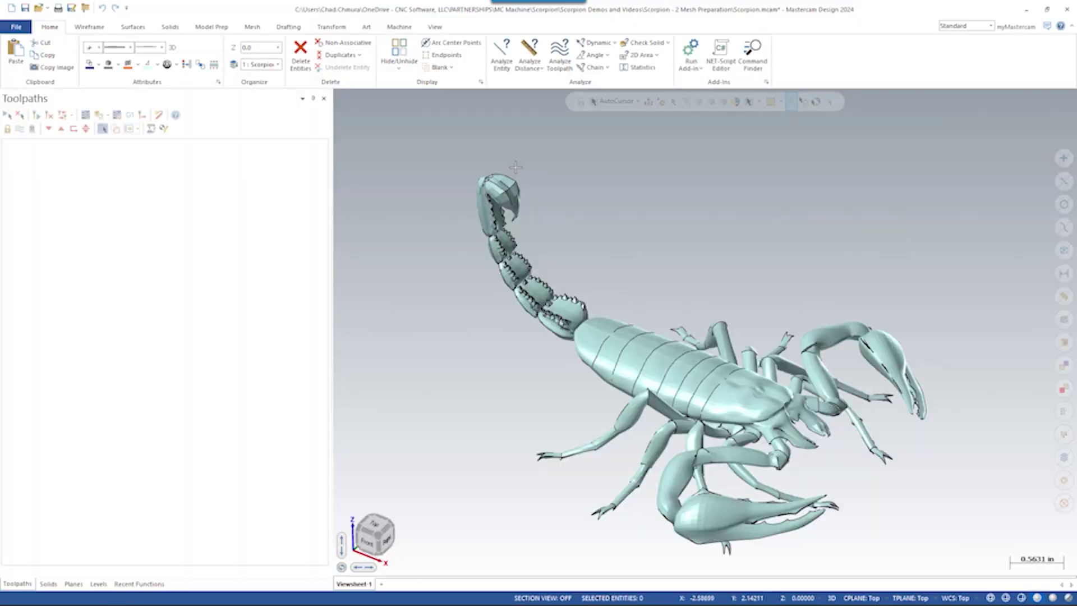
pyautogui.scroll(5, 515, 167)
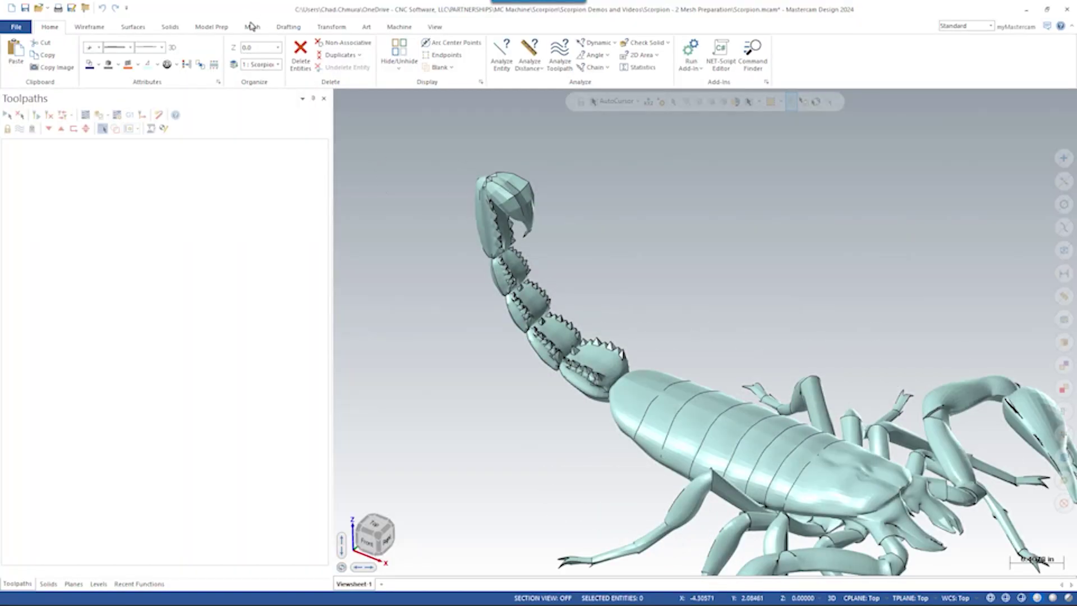
pyautogui.click(253, 28)
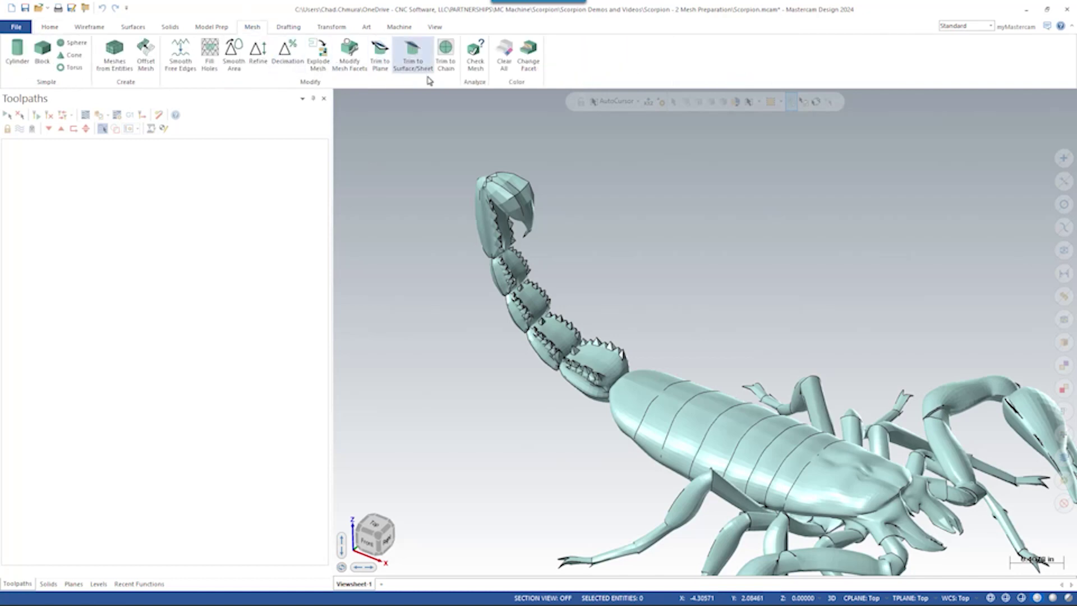
pyautogui.click(475, 62)
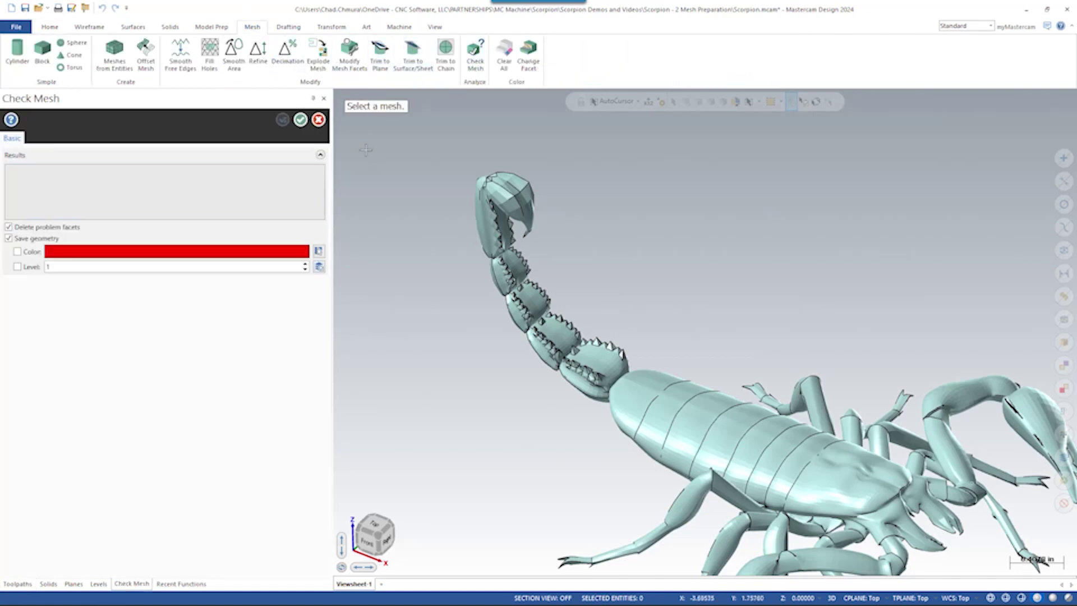
pyautogui.click(524, 313)
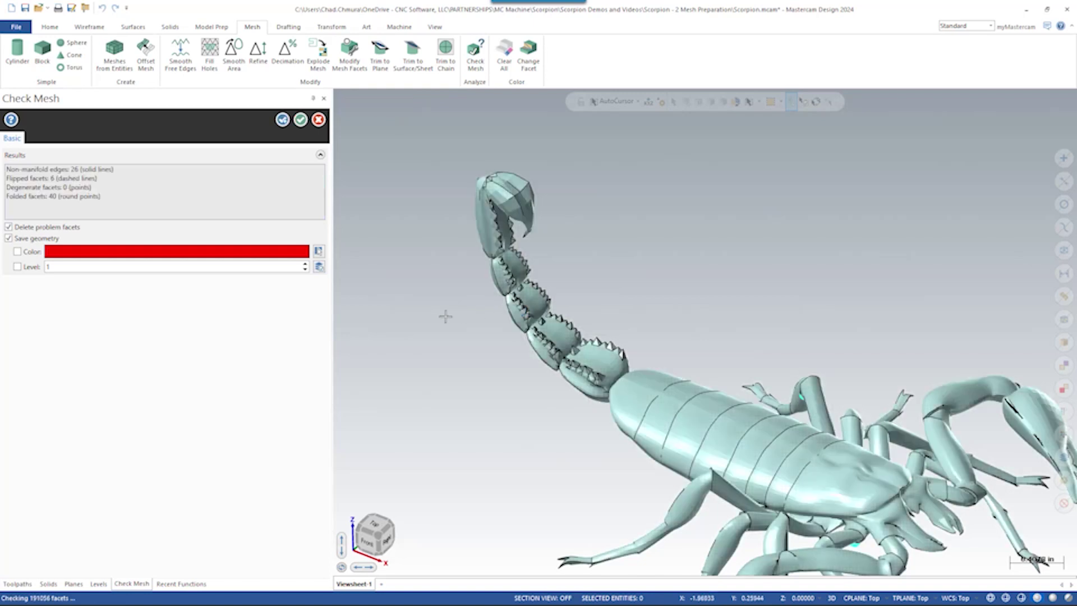
pyautogui.scroll(-2, 493, 297)
pyautogui.scroll(2, 543, 279)
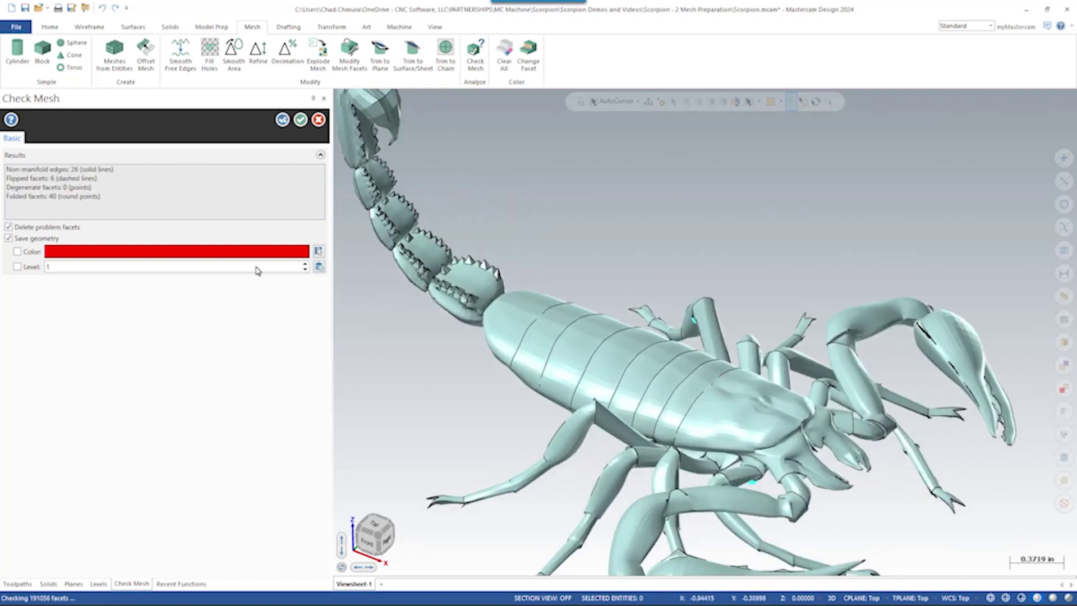
# Turn off saving geometry, keep problem facet deletion on, and apply the check to the scorpion mesh
pyautogui.moveTo(31, 166)
pyautogui.click(26, 236)
pyautogui.scroll(5, 693, 318)
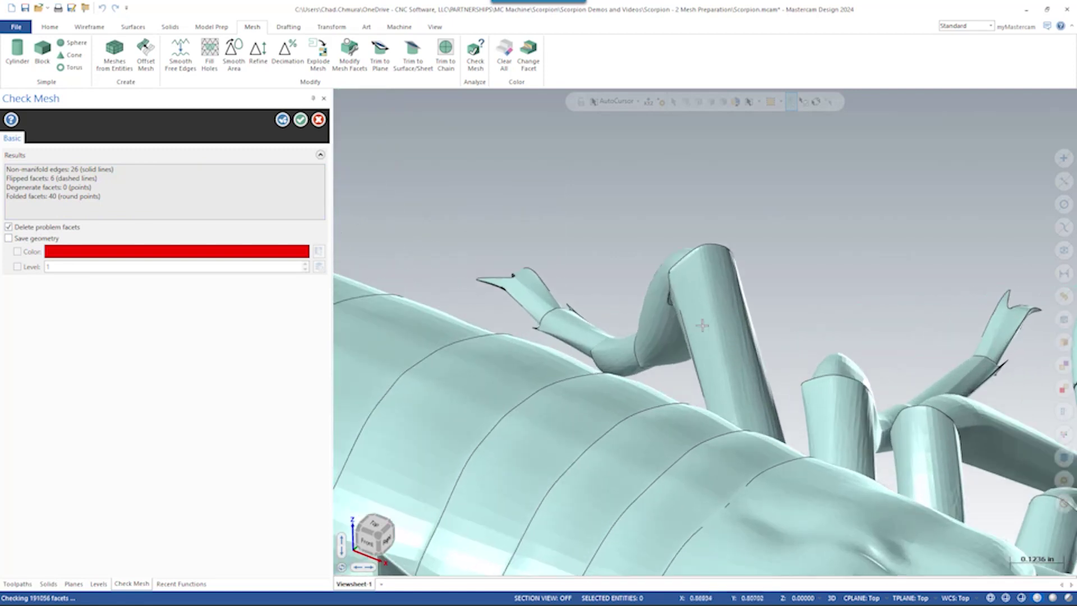
pyautogui.moveTo(696, 314); pyautogui.dragTo(705, 296, button='middle')
pyautogui.scroll(-3, 705, 296)
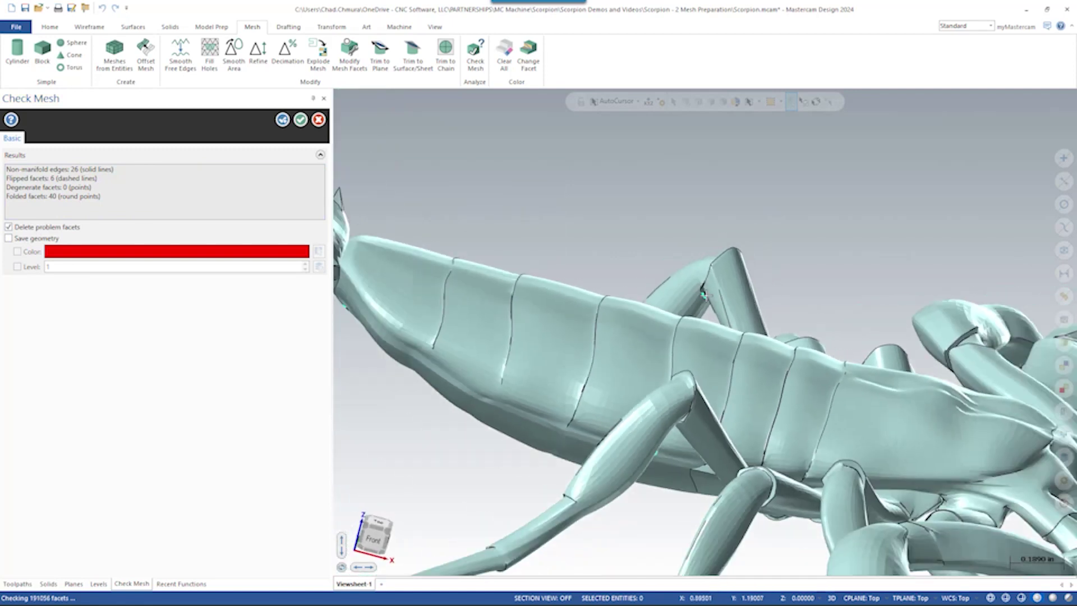
pyautogui.scroll(-4, 705, 301)
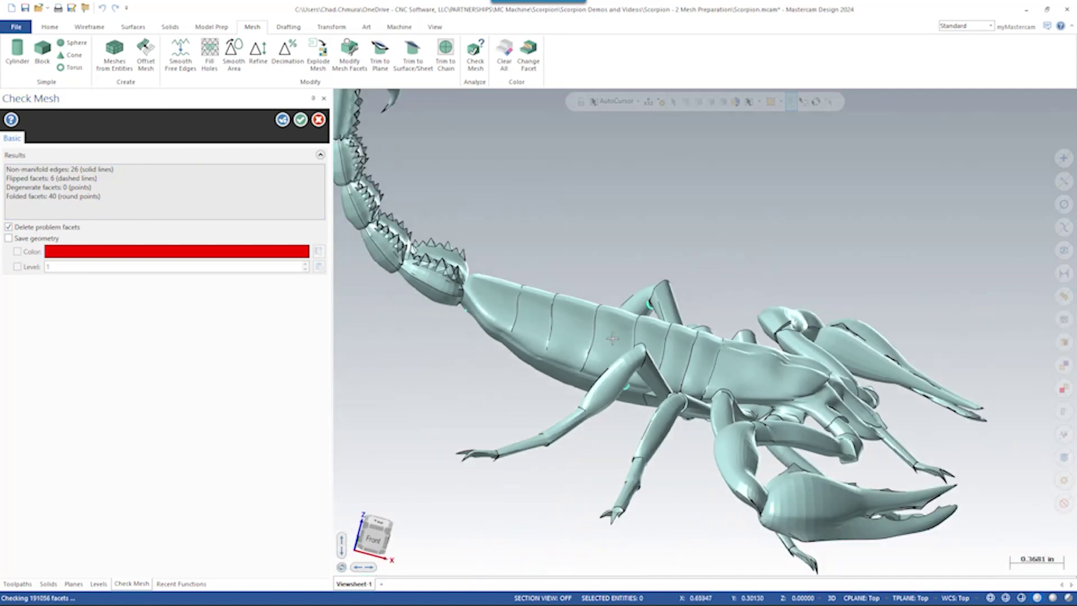
pyautogui.click(300, 120)
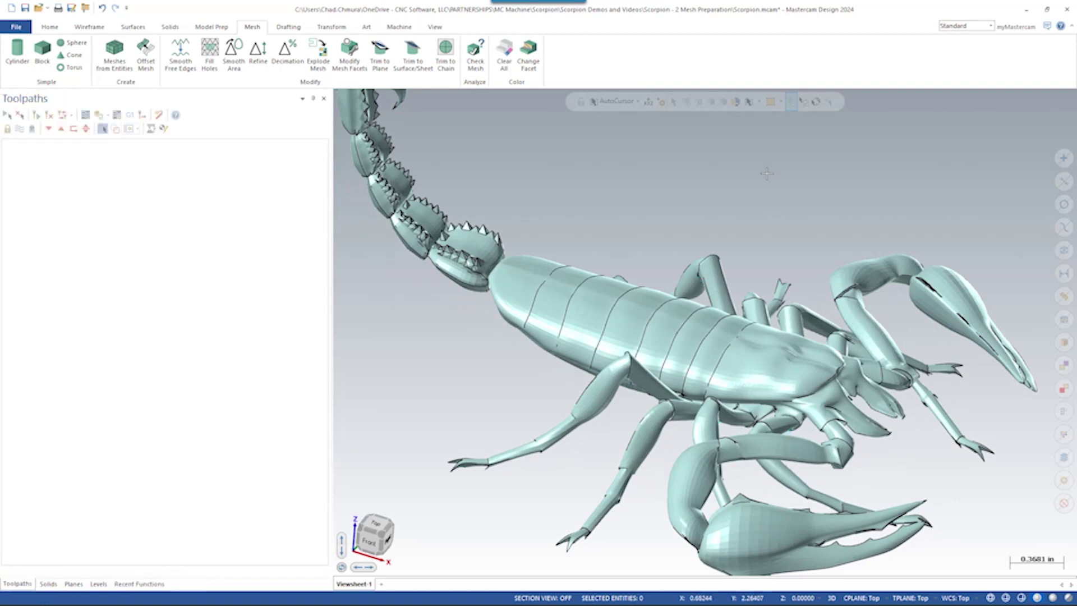
# Run Check Mesh again on the repaired scorpion mesh to verify it, and close the check
pyautogui.scroll(-3, 565, 191)
pyautogui.click(475, 50)
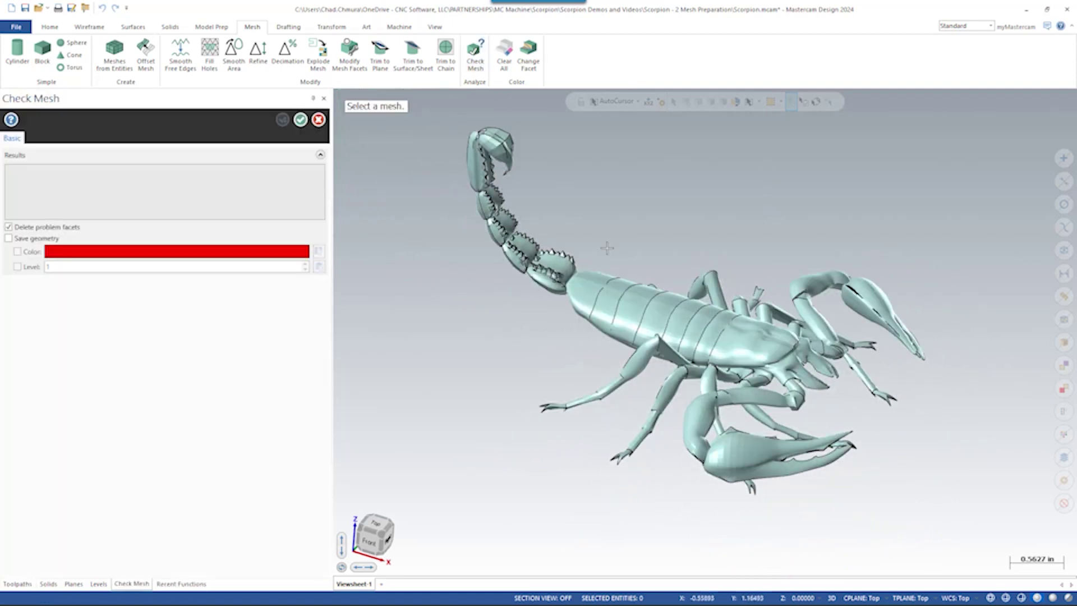
pyautogui.click(606, 276)
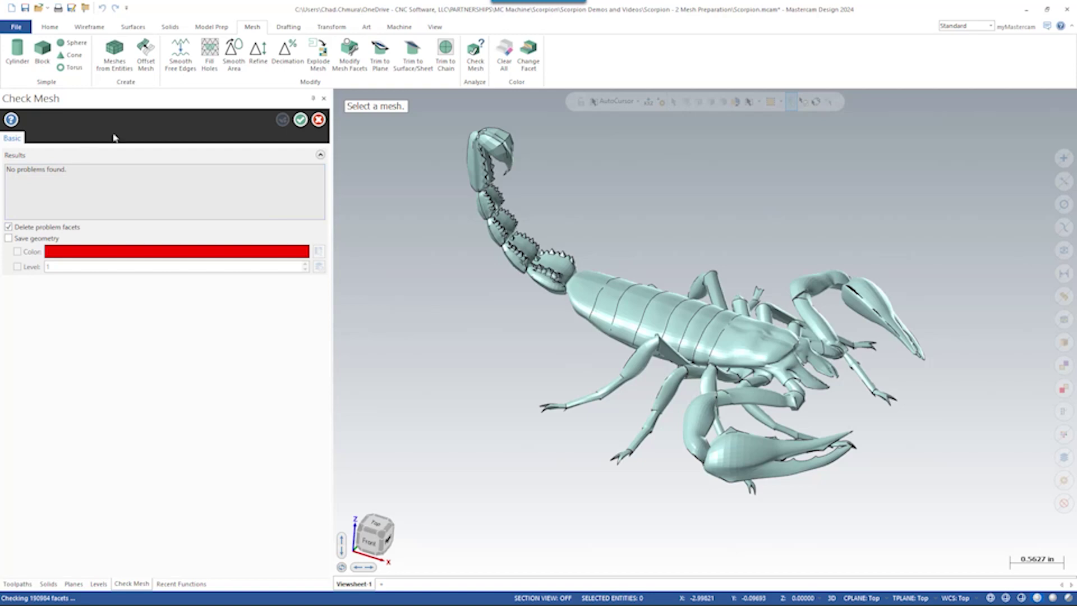
pyautogui.click(318, 120)
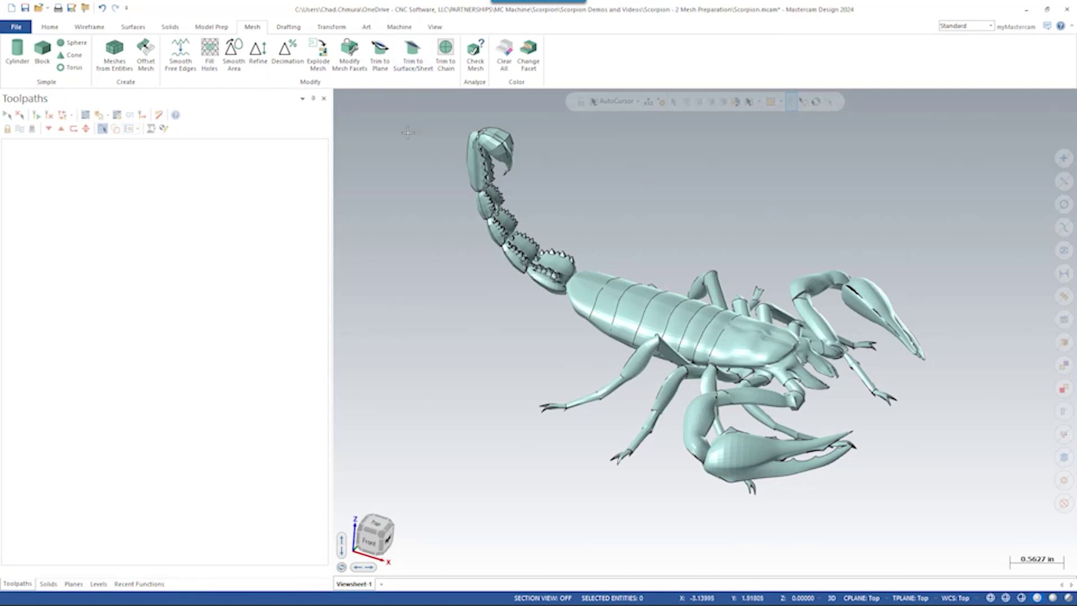
# Select the scorpion mesh, review its entity count in the Levels manager, and clear the selection
pyautogui.click(611, 291)
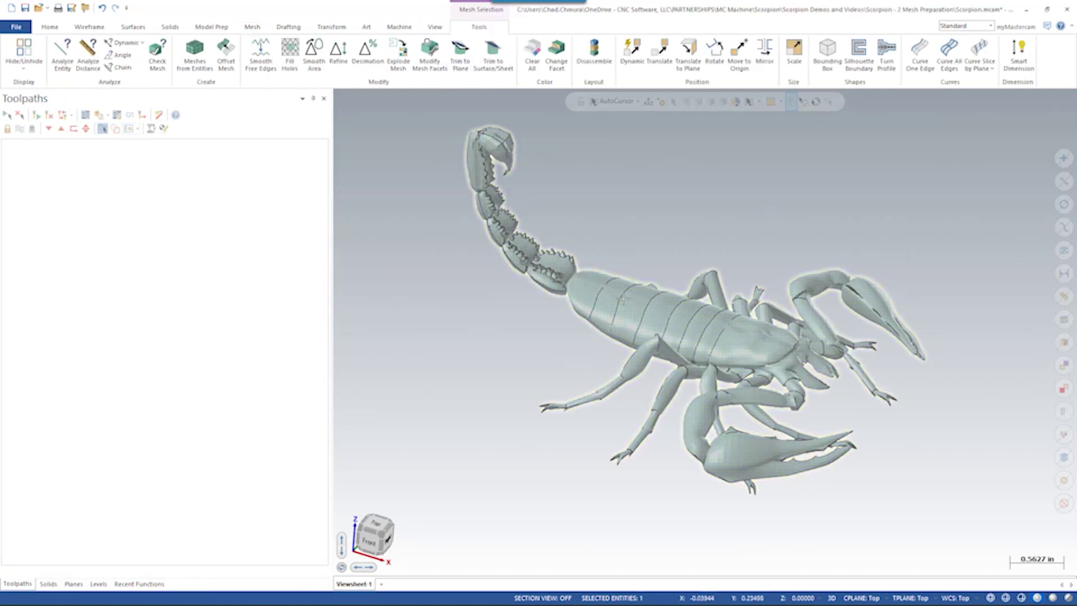
pyautogui.click(98, 584)
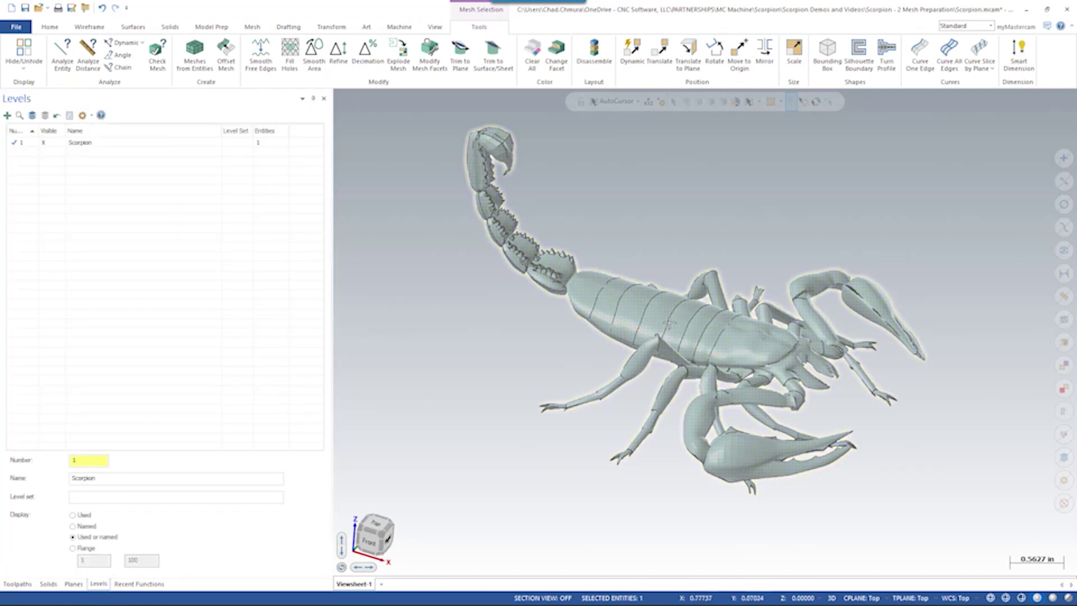
pyautogui.press('Escape')
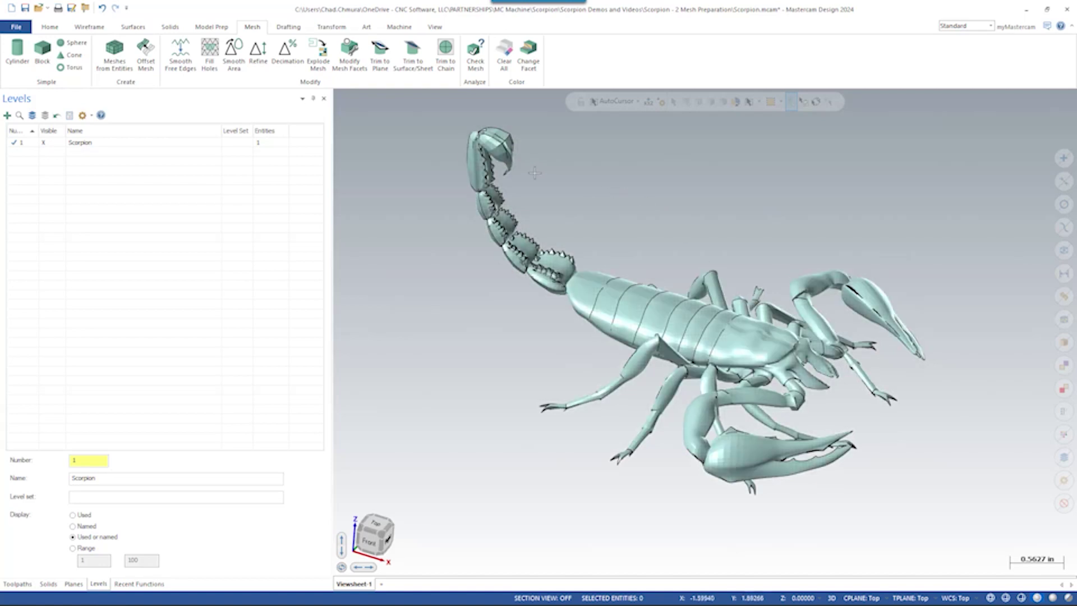
# Explode a copy of the scorpion mesh into separate bodies using Split disjointed mesh, previewing the result before applying it
pyautogui.click(317, 52)
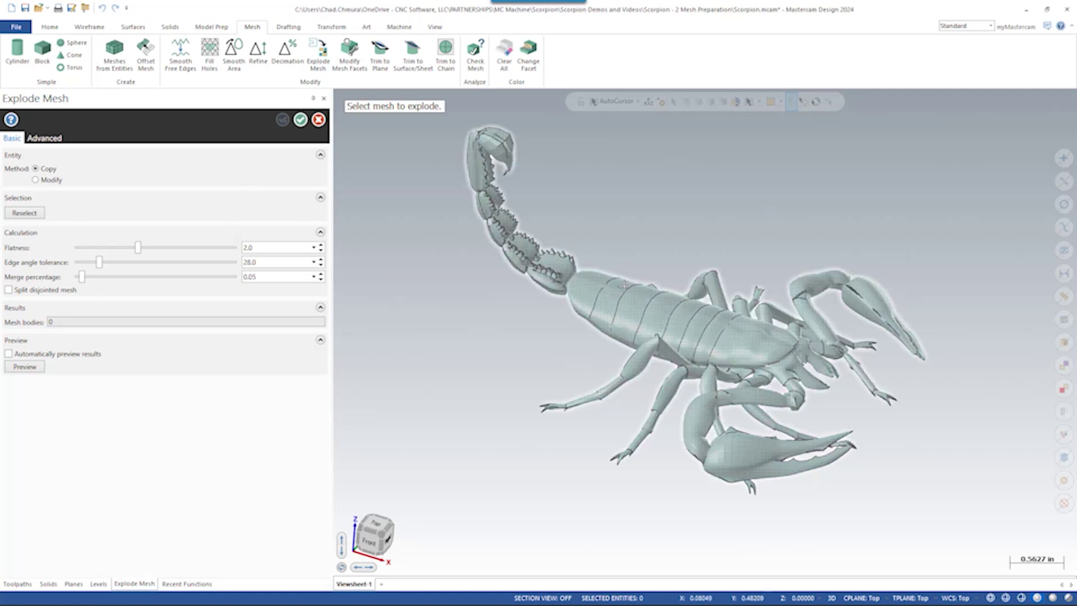
pyautogui.click(612, 268)
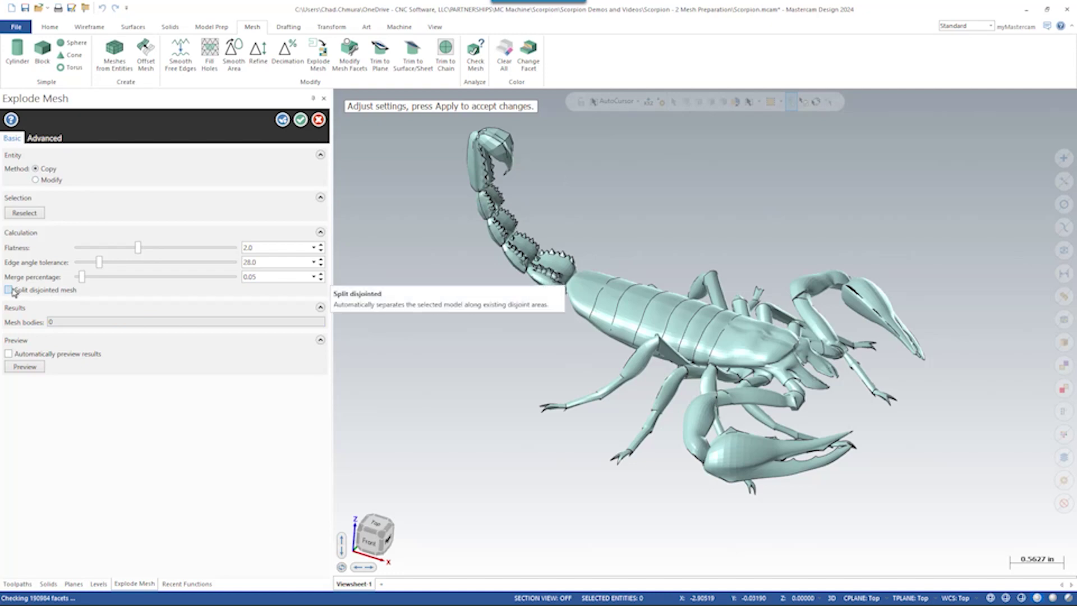
pyautogui.click(9, 290)
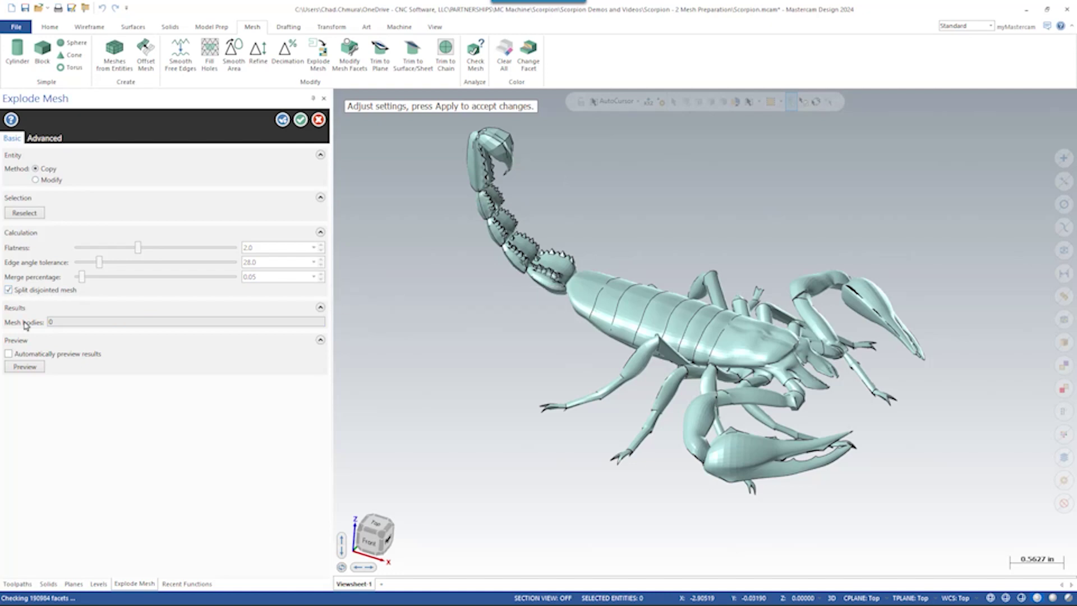
pyautogui.click(25, 367)
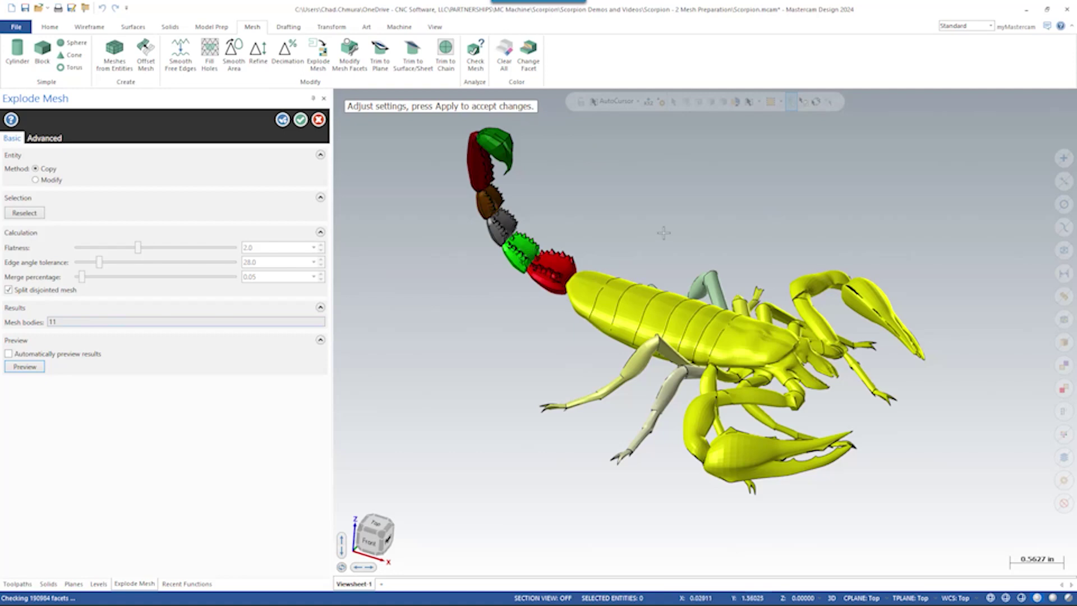
pyautogui.click(300, 120)
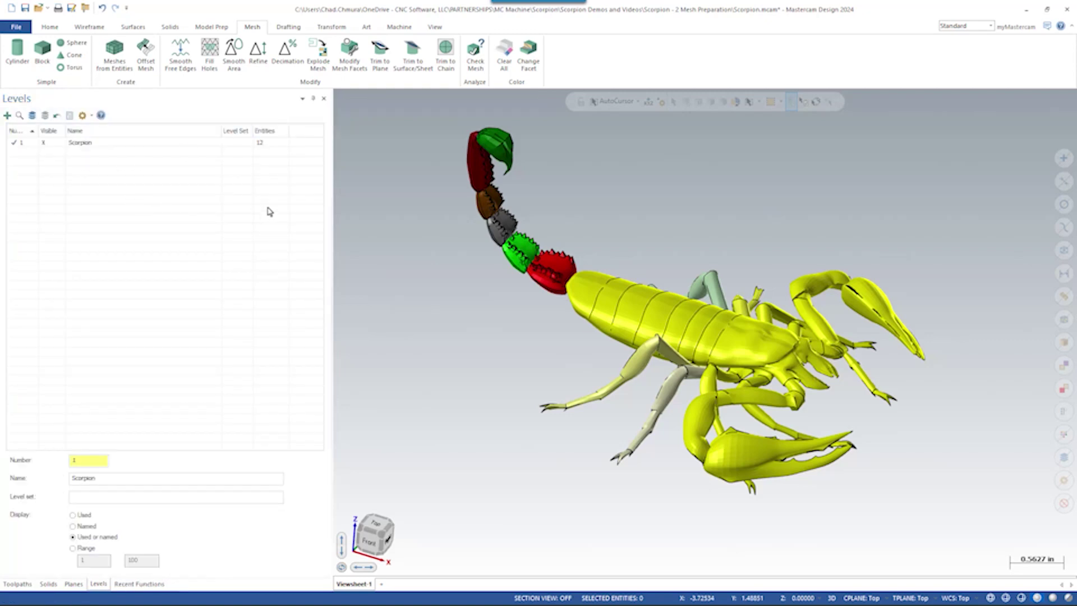
# Move the original one-piece scorpion mesh to level 32 and hide that level
pyautogui.click(570, 269)
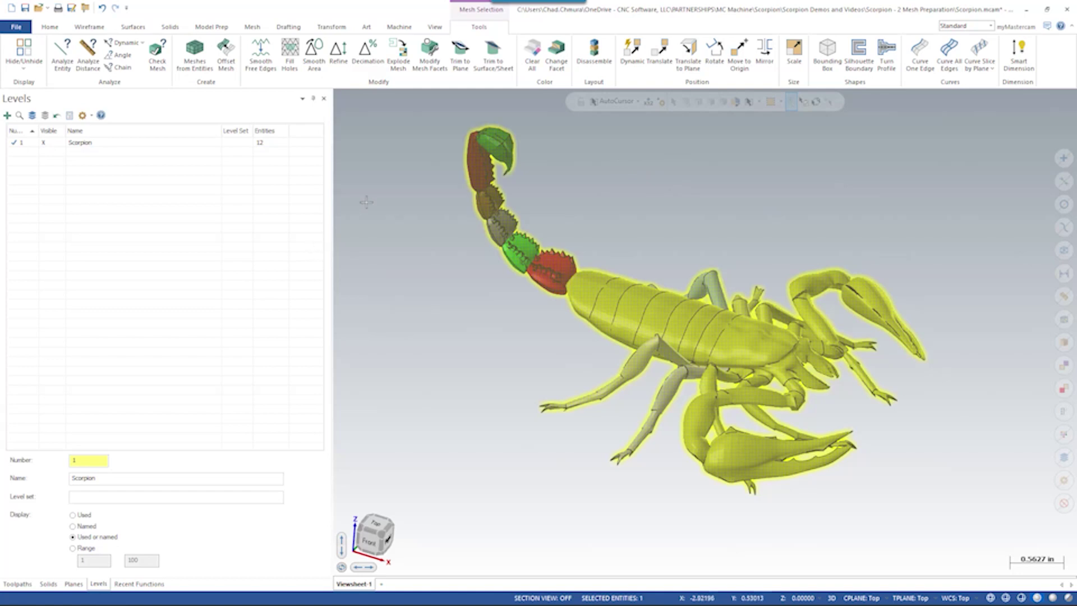
pyautogui.rightClick(455, 198)
pyautogui.click(500, 185)
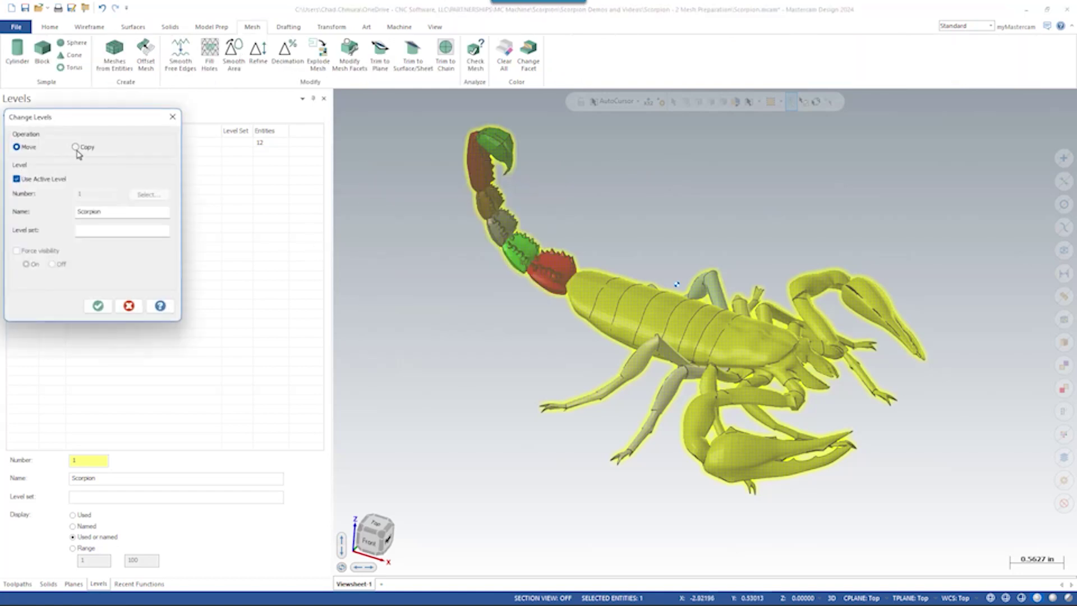
pyautogui.click(37, 180)
pyautogui.write('32')
pyautogui.press('Return')
pyautogui.click(33, 145)
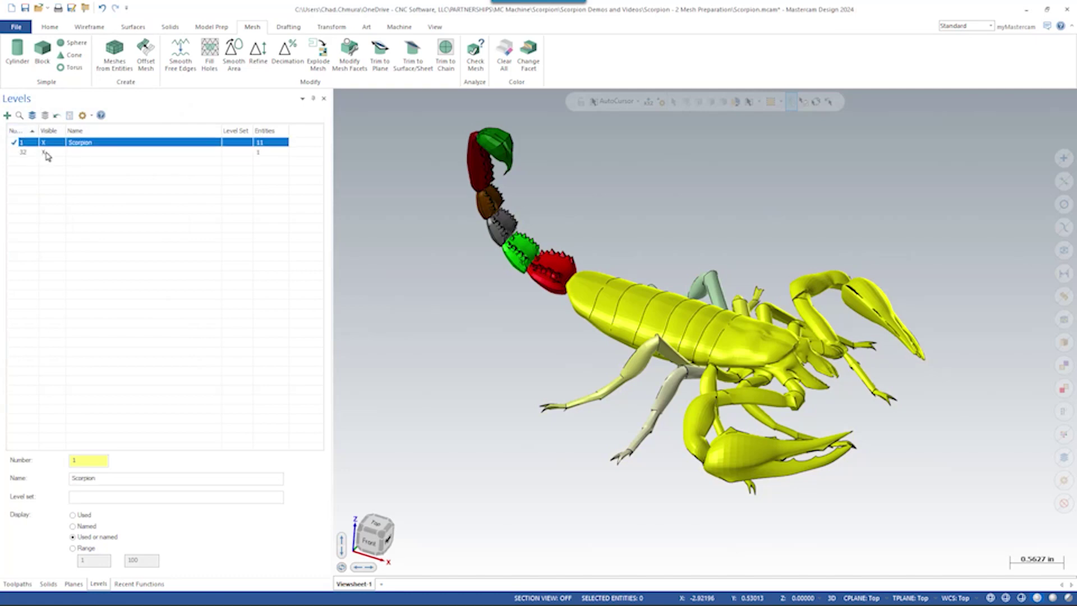
pyautogui.click(48, 152)
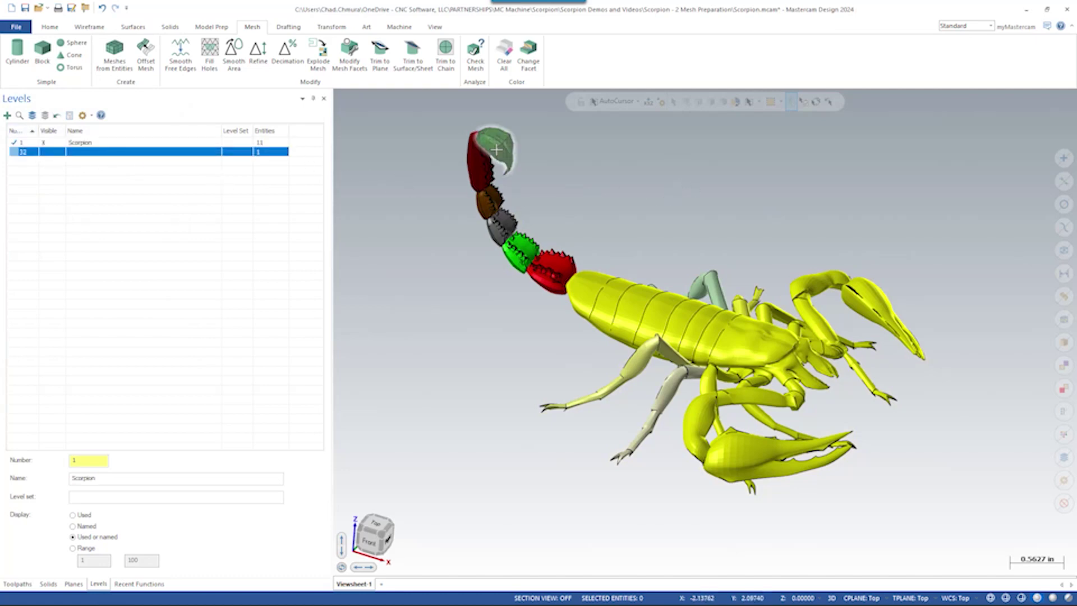
# Display the mesh facet edges and examine the facets of the green stinger
pyautogui.scroll(5, 508, 190)
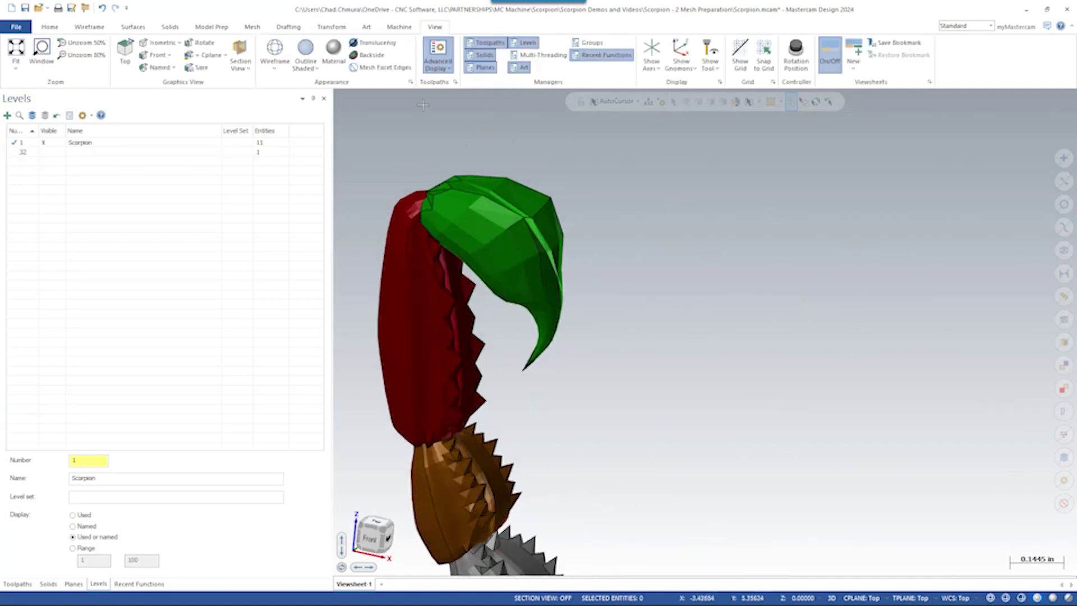
pyautogui.click(372, 68)
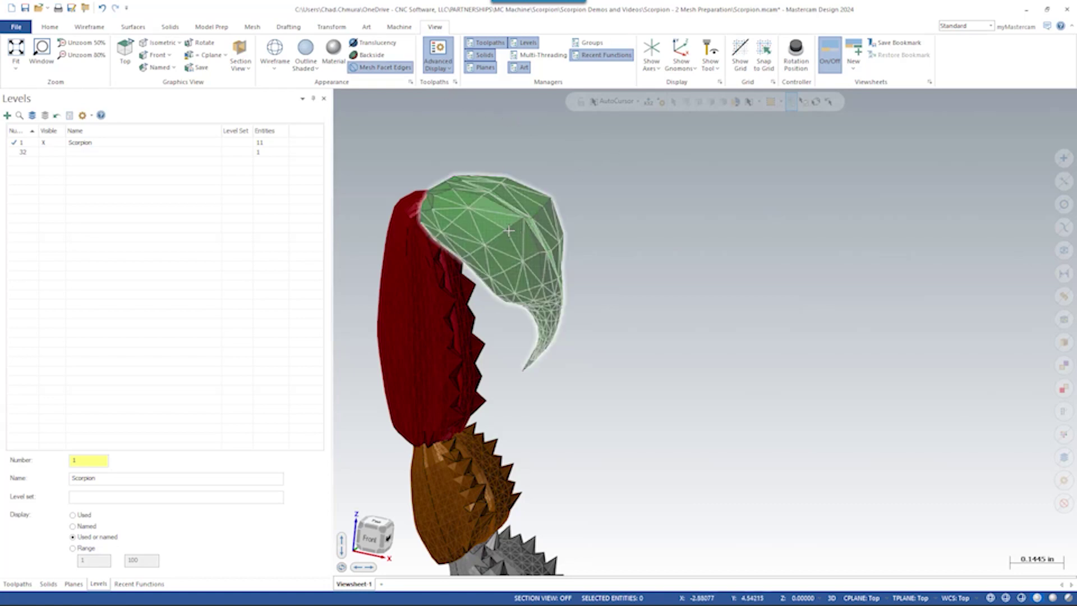
pyautogui.scroll(3, 555, 292)
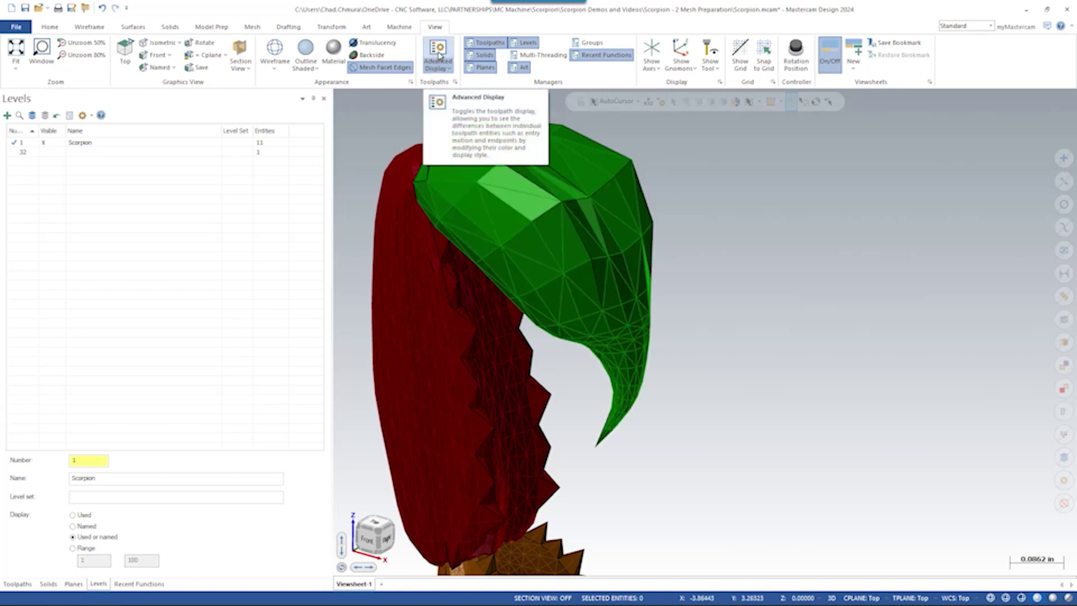
# Preview an isotropic Refine of the green stinger mesh with an average edge length of 0.01 and examine its facets
pyautogui.click(251, 28)
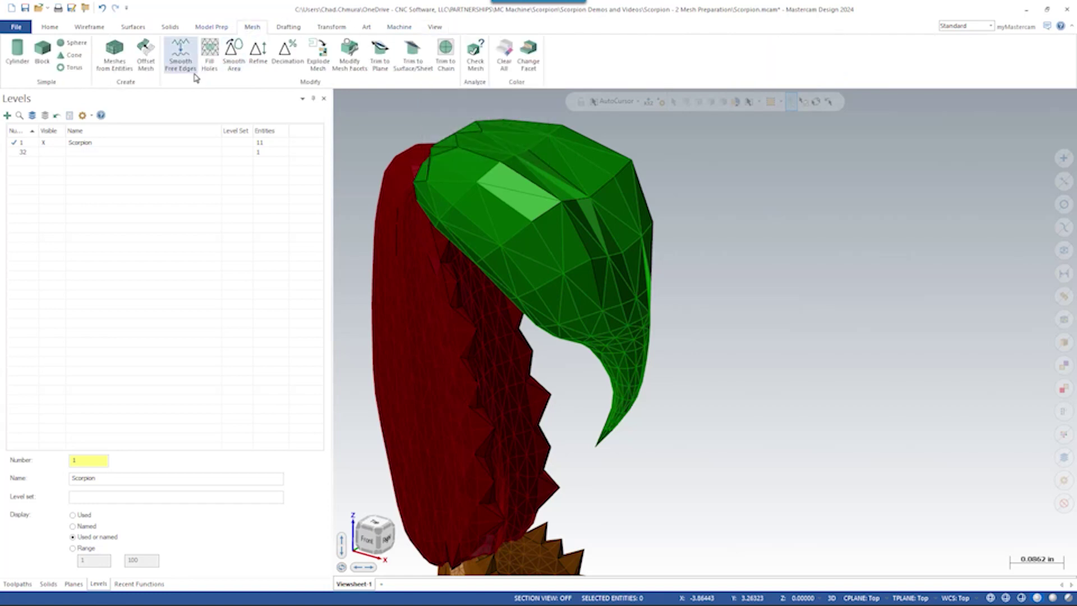
pyautogui.click(258, 53)
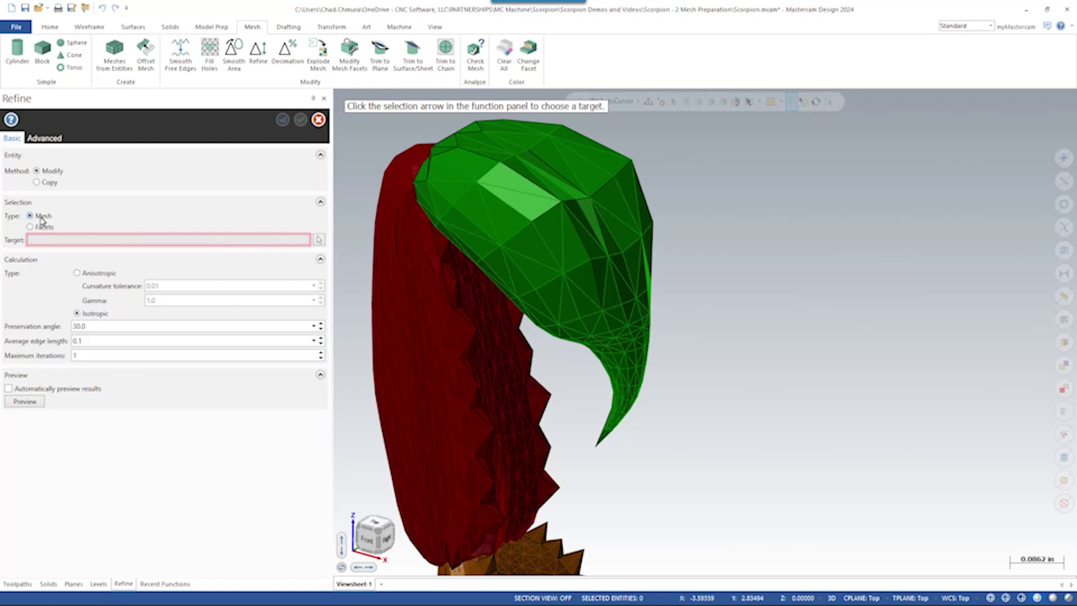
pyautogui.click(319, 240)
pyautogui.click(582, 197)
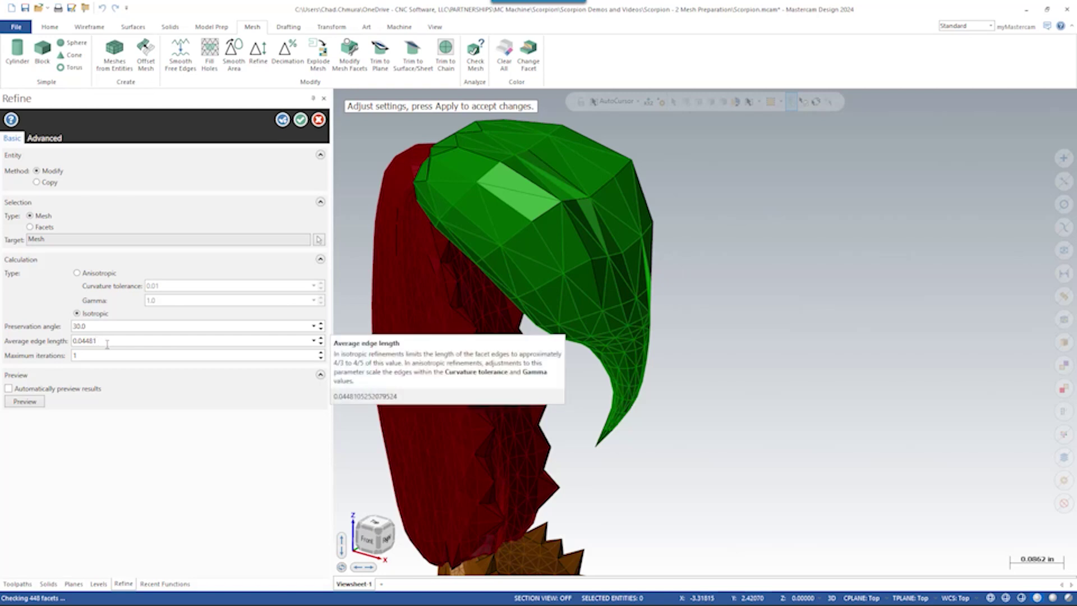
pyautogui.click(80, 344)
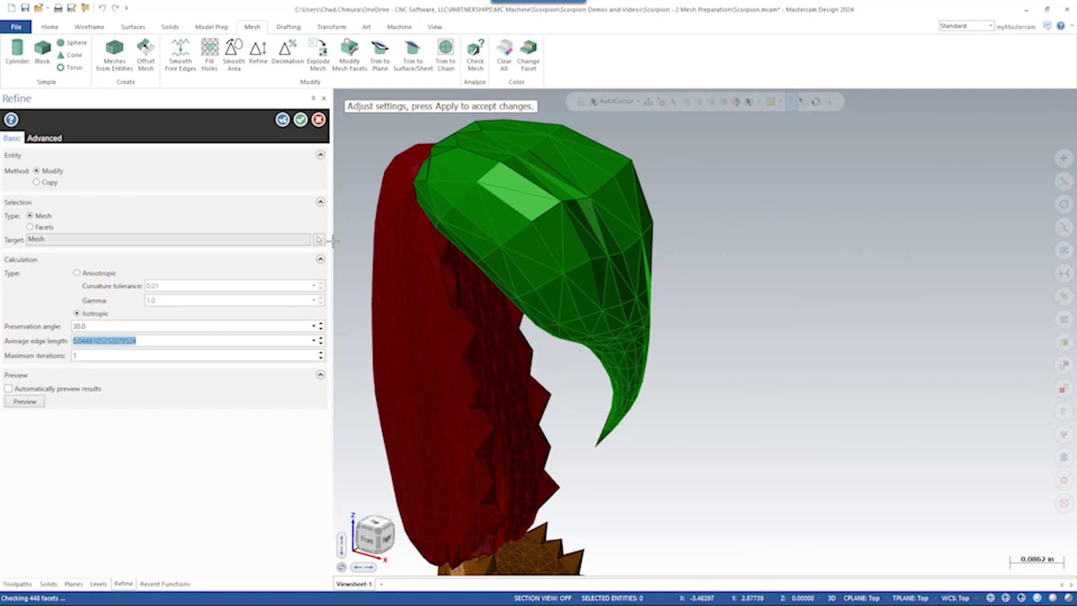
pyautogui.press('Return')
pyautogui.click(150, 342)
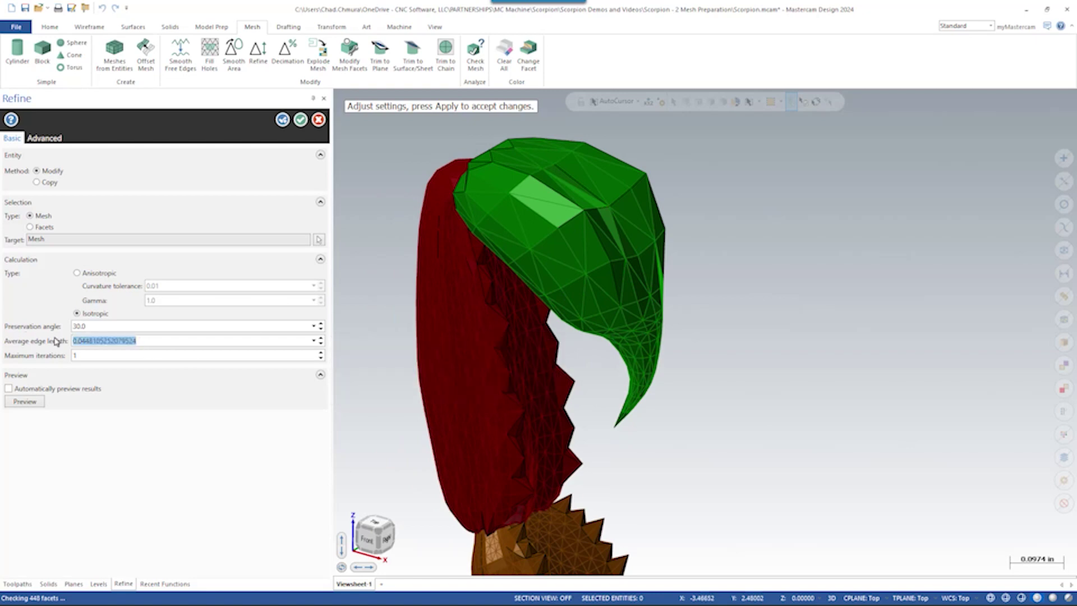
pyautogui.write('.01')
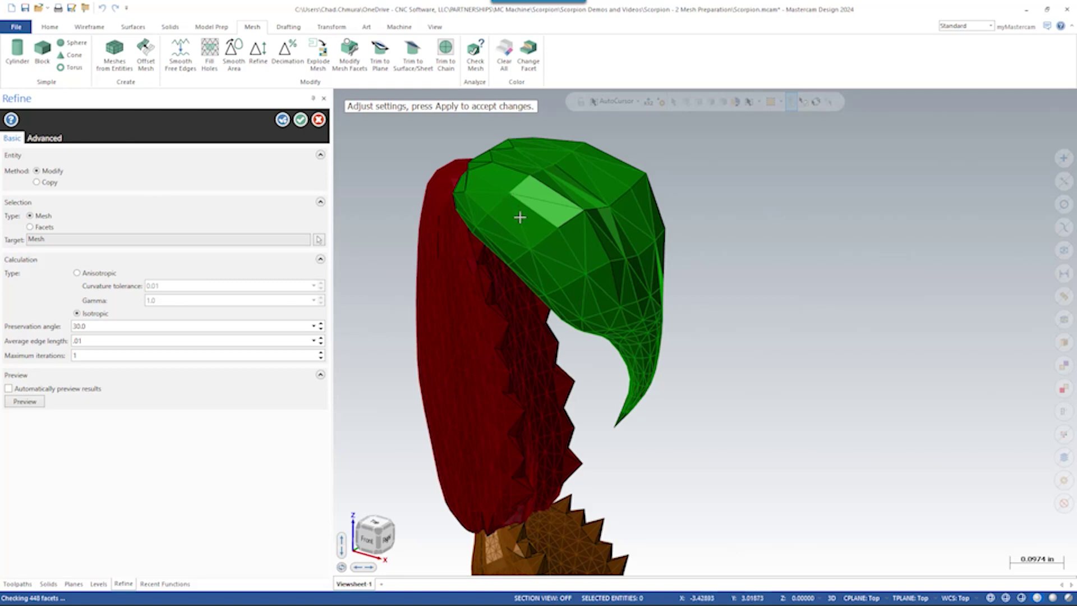
pyautogui.scroll(6, 610, 306)
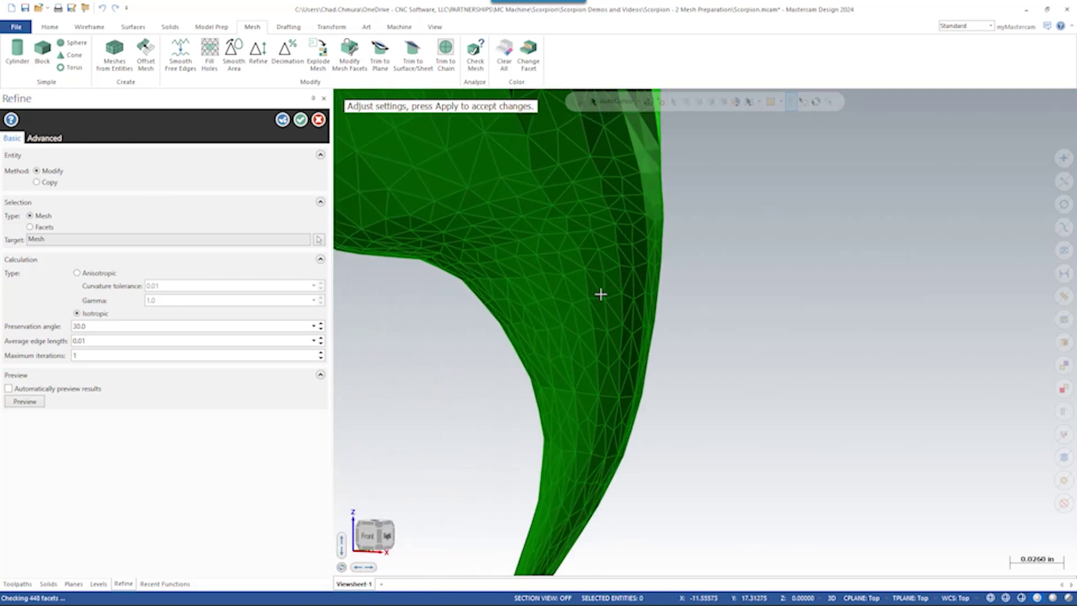
pyautogui.scroll(-2, 632, 355)
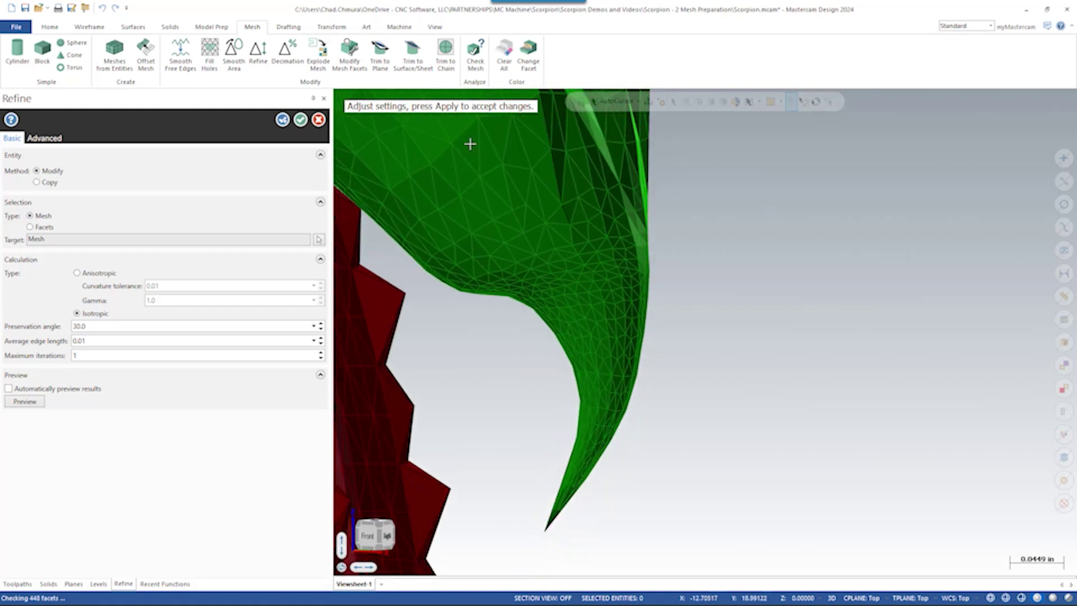
pyautogui.scroll(-2, 685, 396)
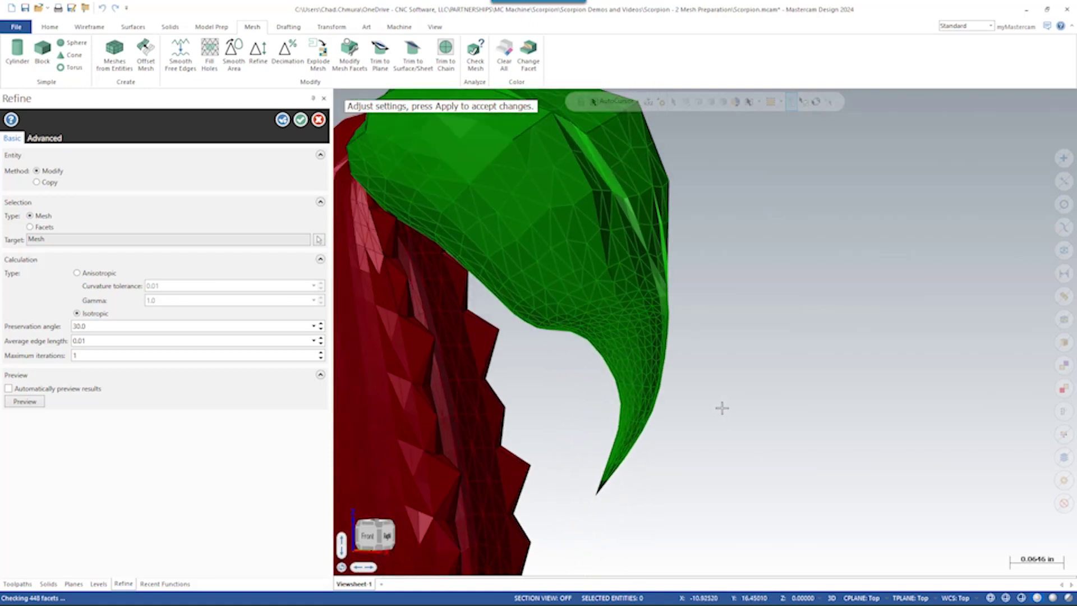
# Set the stinger refinement's maximum iterations to 3 and preview the denser facets
pyautogui.click(320, 353)
pyautogui.click(321, 353)
pyautogui.scroll(-2, 724, 421)
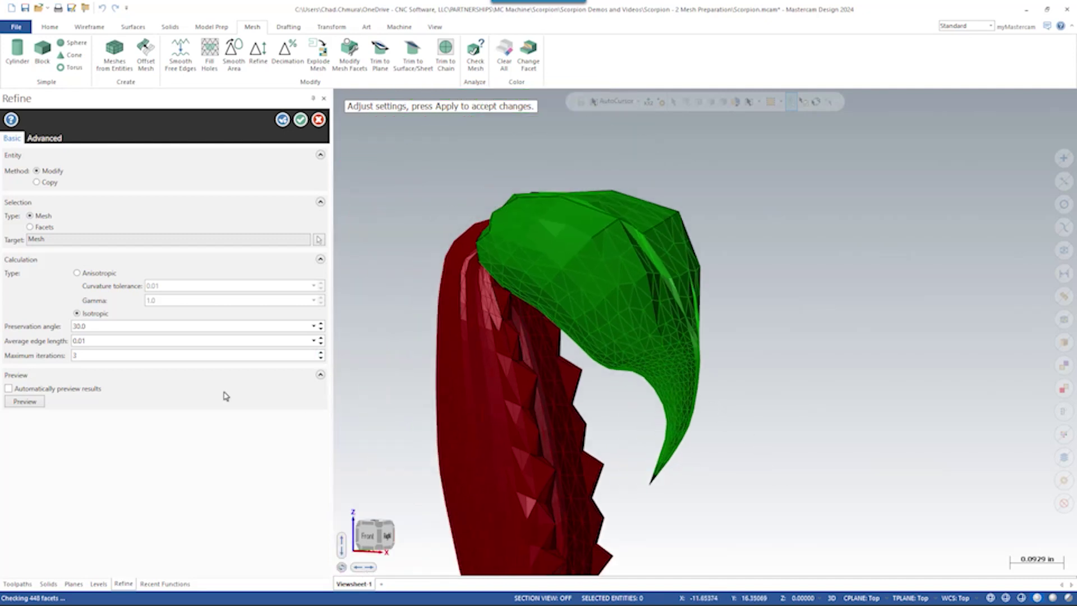
pyautogui.click(25, 401)
pyautogui.scroll(3, 712, 228)
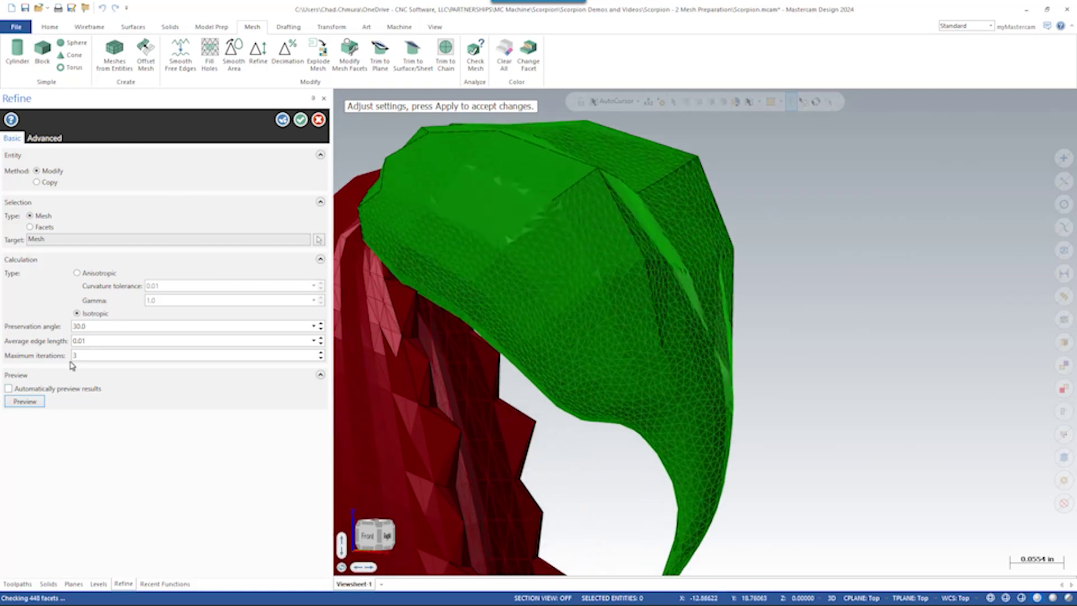
# Set the maximum iterations to 7, preview the stinger refinement, and apply it to the mesh
pyautogui.hotkey('shift', 'Tab')
pyautogui.click(25, 401)
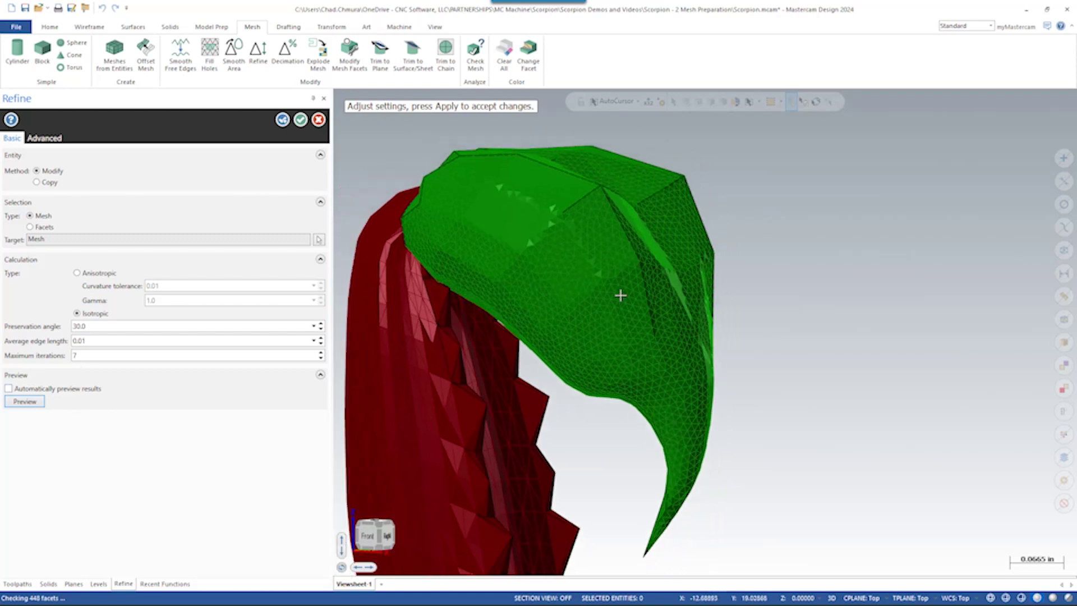
pyautogui.scroll(5, 620, 292)
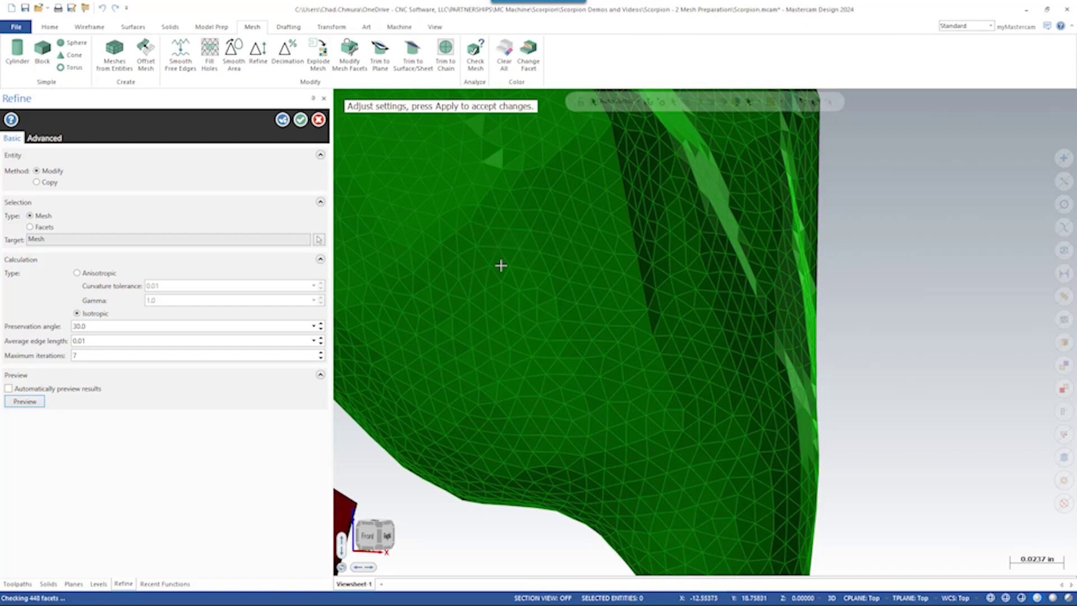
pyautogui.scroll(-6, 501, 265)
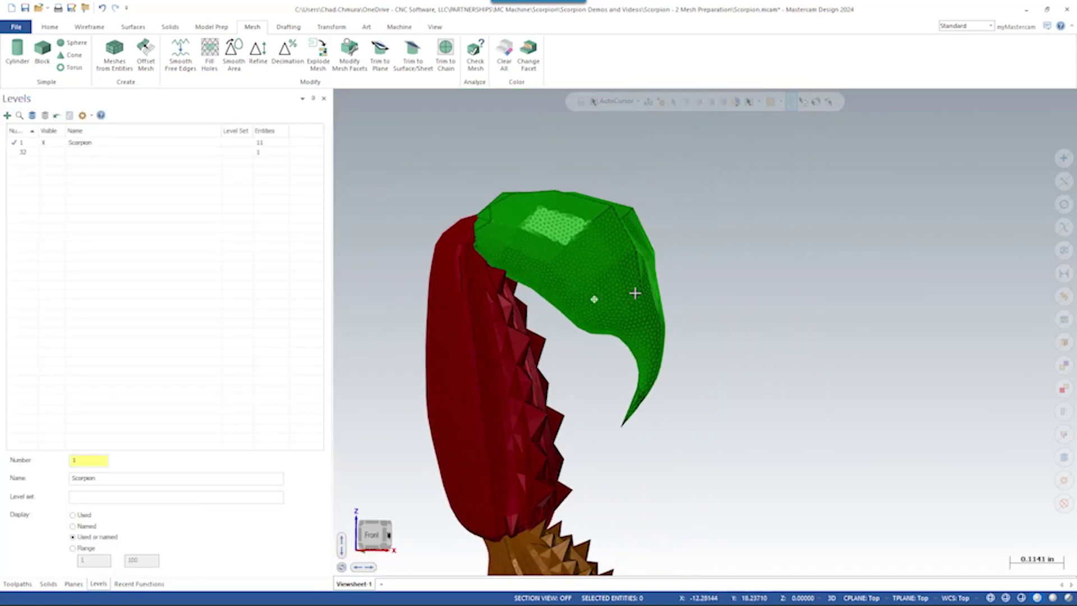
# Refine the dark red tail segment beside the stinger with an average edge length of 0.01 and 7 maximum iterations
pyautogui.scroll(5, 636, 293)
pyautogui.scroll(-4, 929, 243)
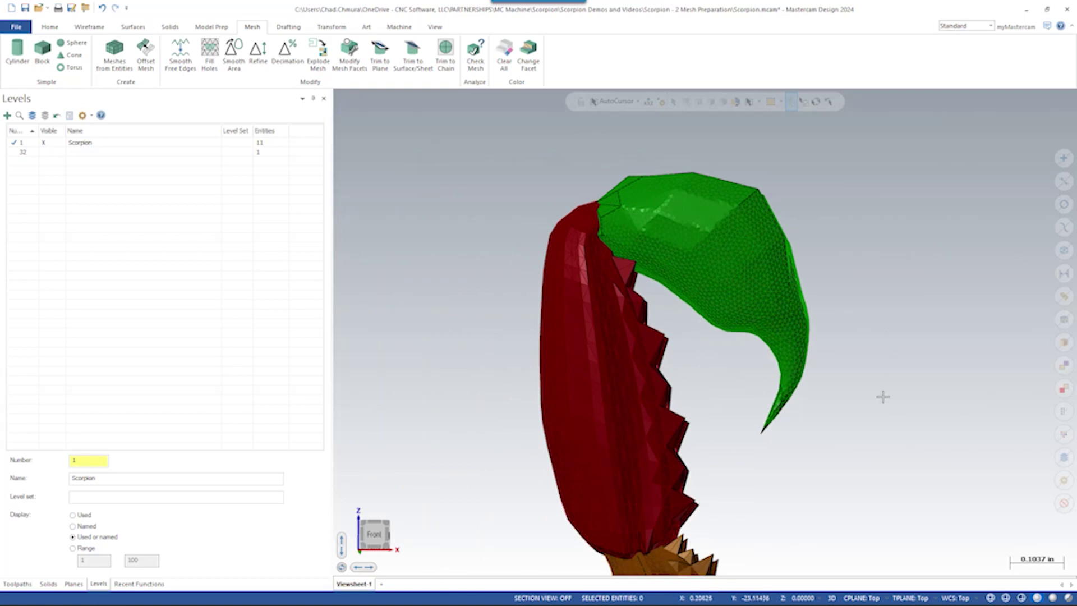
pyautogui.scroll(3, 724, 318)
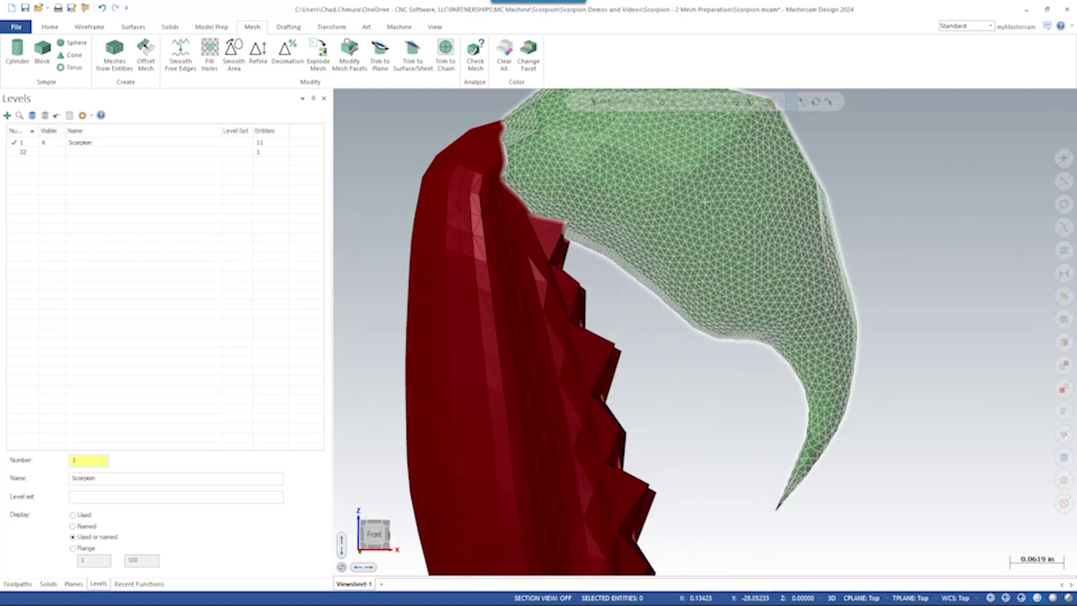
pyautogui.scroll(-4, 705, 202)
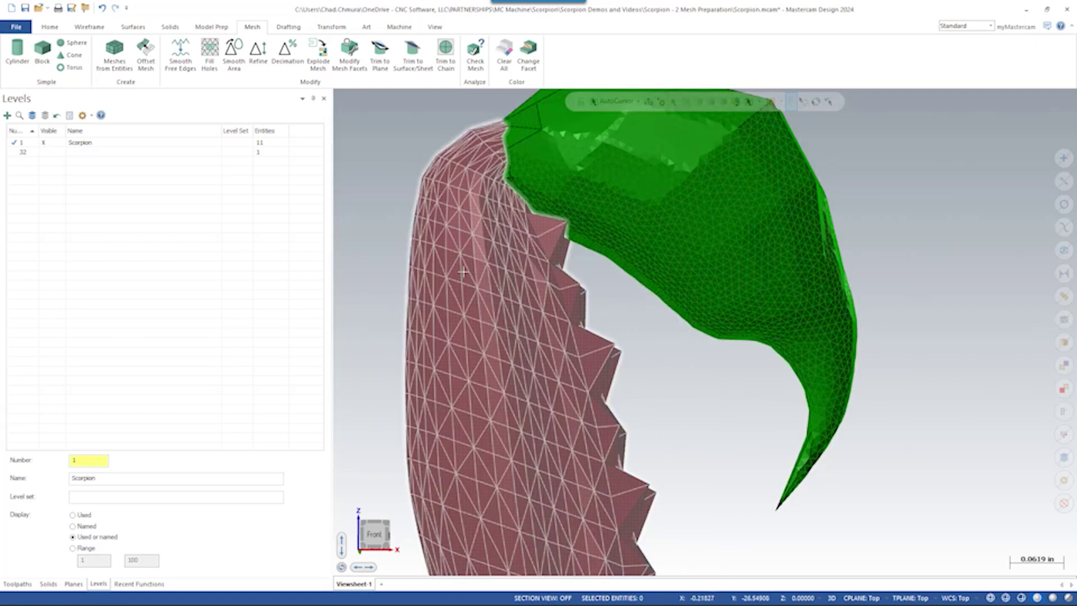
pyautogui.click(260, 52)
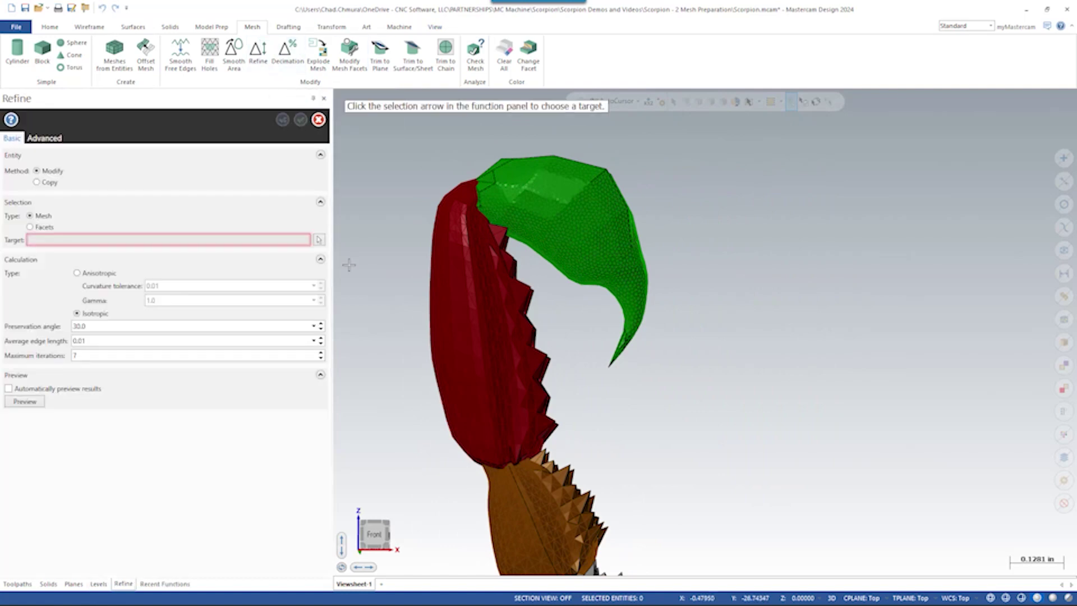
pyautogui.click(318, 239)
pyautogui.click(487, 318)
pyautogui.doubleClick(106, 345)
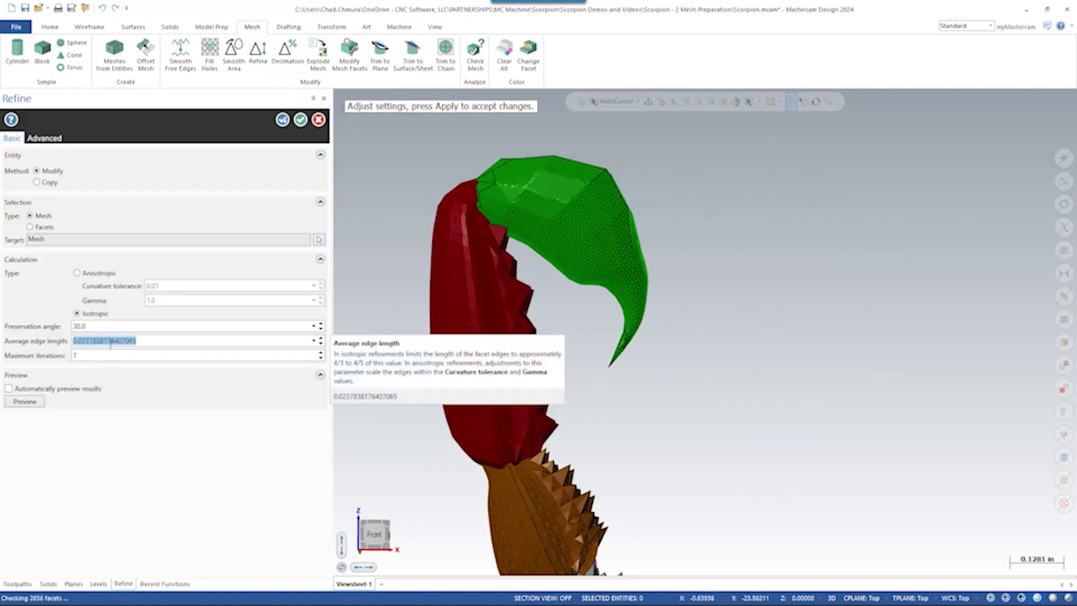
pyautogui.press('BackSpace')
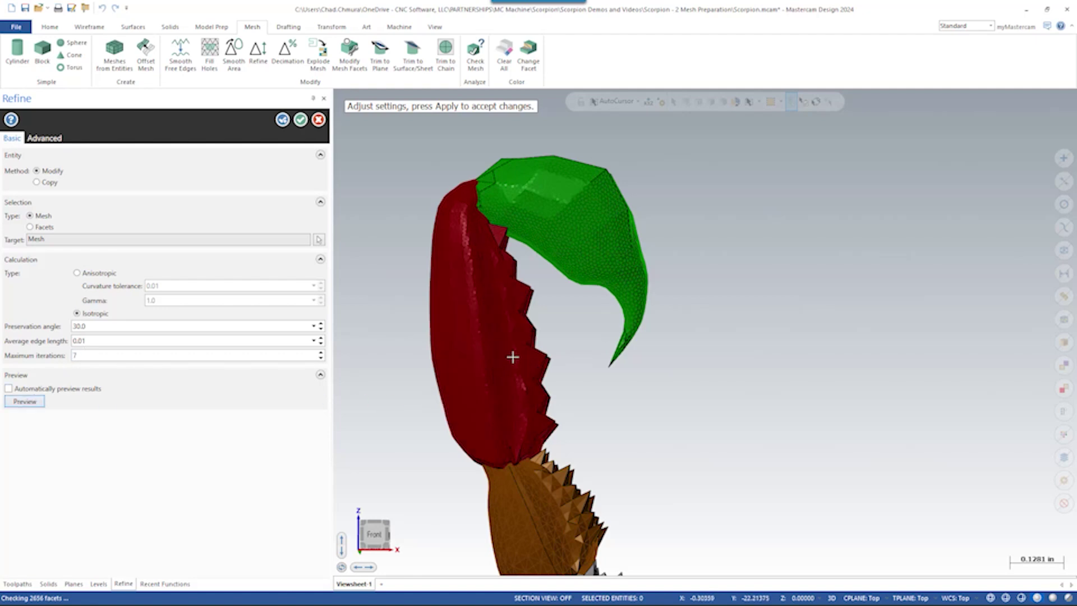
pyautogui.scroll(5, 510, 337)
pyautogui.scroll(-3, 460, 339)
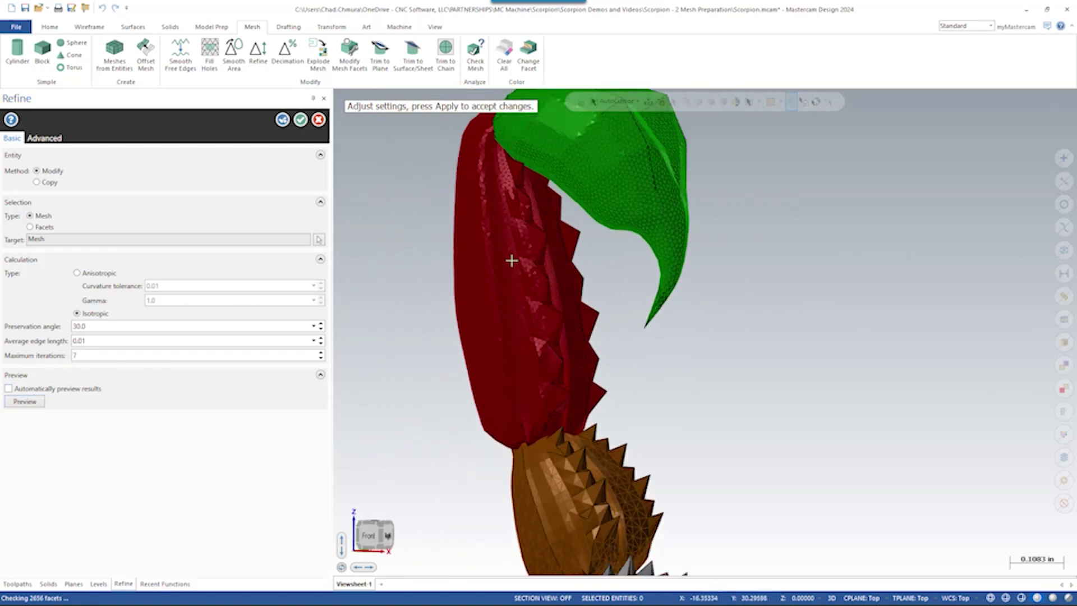
pyautogui.scroll(-1, 466, 166)
pyautogui.scroll(1, 465, 166)
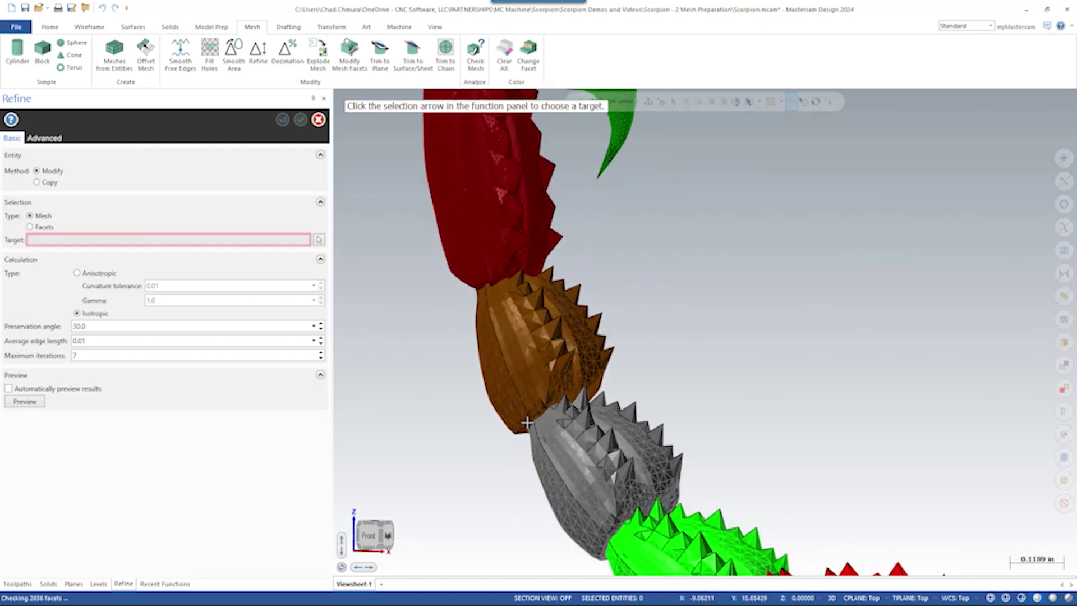
# Refine the brown tail segment with an average edge length of 0.01 and 7 maximum iterations, previewing before applying
pyautogui.click(318, 240)
pyautogui.click(636, 460)
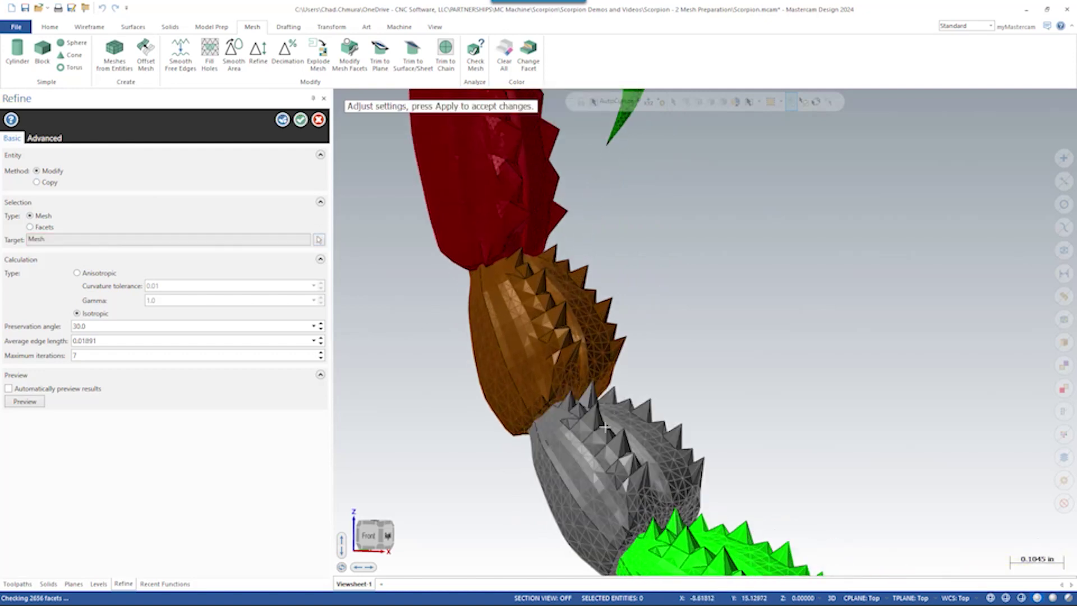
pyautogui.click(319, 239)
pyautogui.click(529, 324)
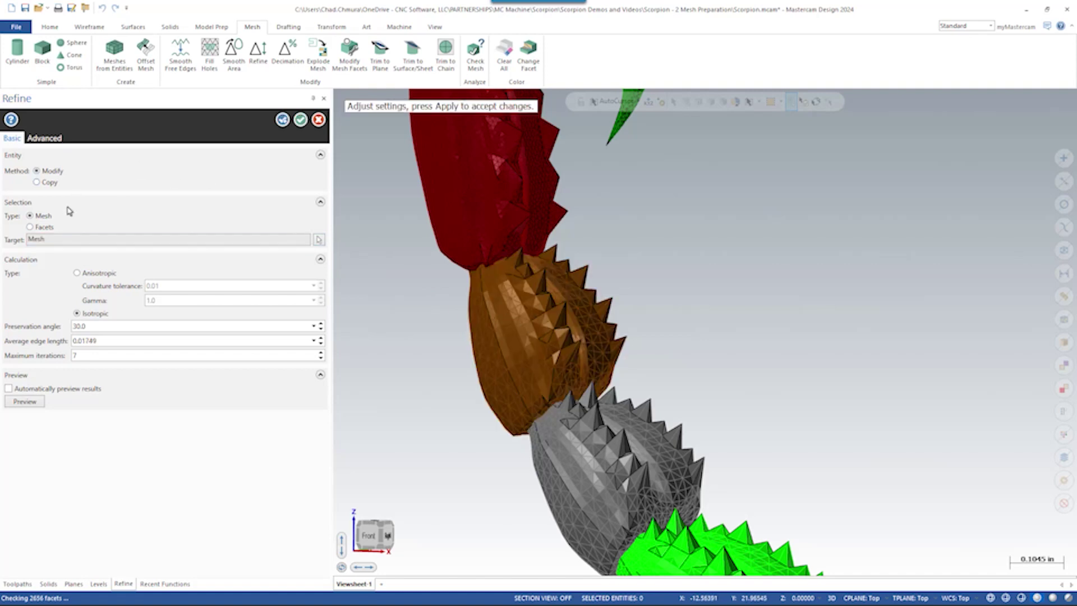
pyautogui.doubleClick(129, 341)
pyautogui.press('BackSpace')
pyautogui.click(25, 402)
pyautogui.scroll(-3, 549, 417)
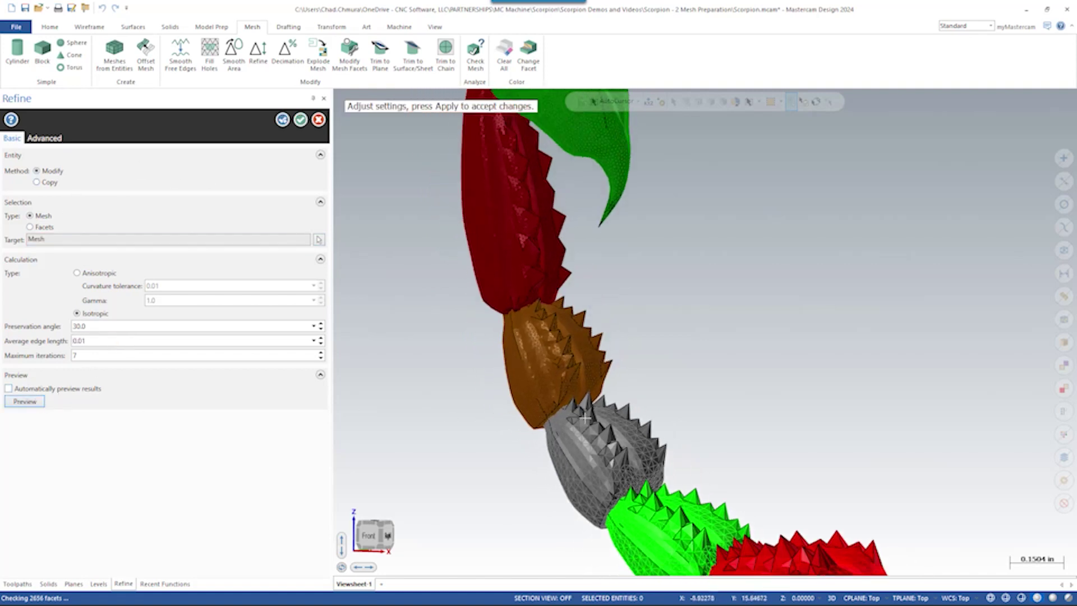
pyautogui.click(301, 125)
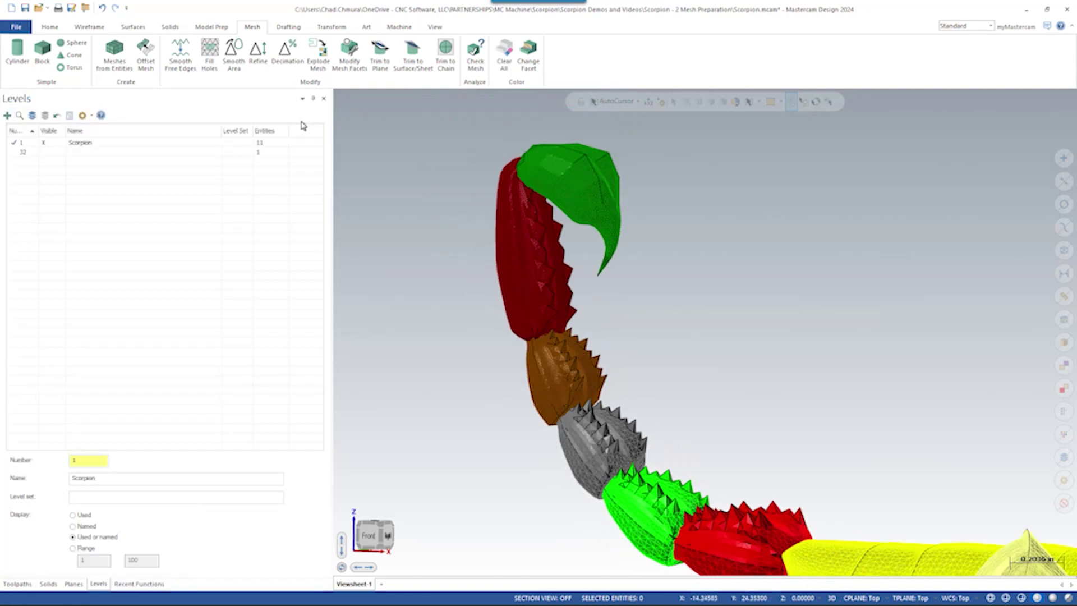
# Inspect the refined stinger facets, hide the mesh facet edges, and examine the shaded stinger and tail segments
pyautogui.scroll(3, 638, 191)
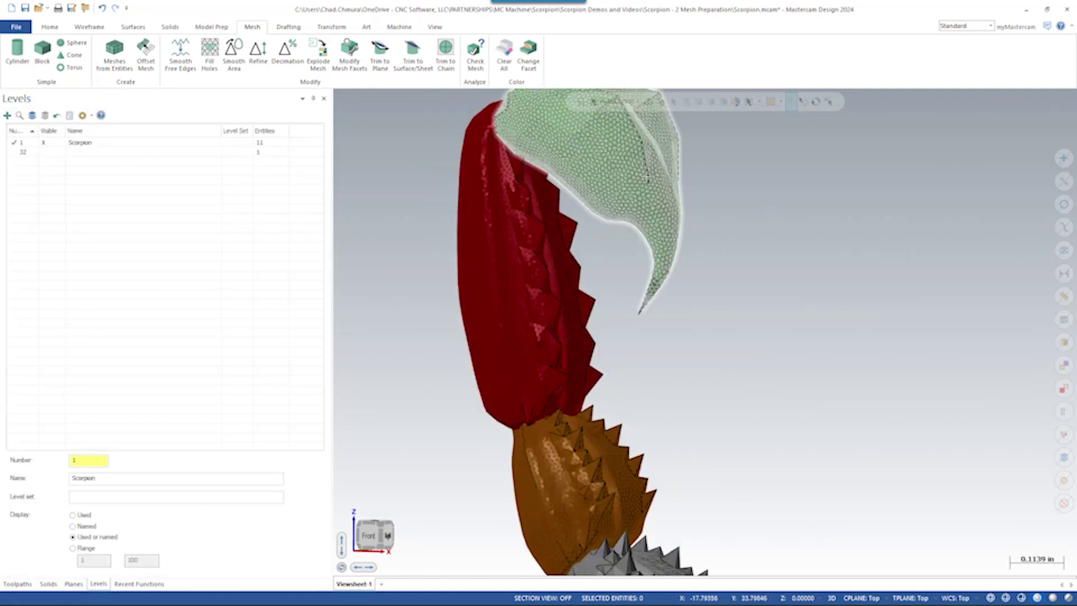
pyautogui.scroll(-1, 690, 380)
pyautogui.scroll(6, 615, 197)
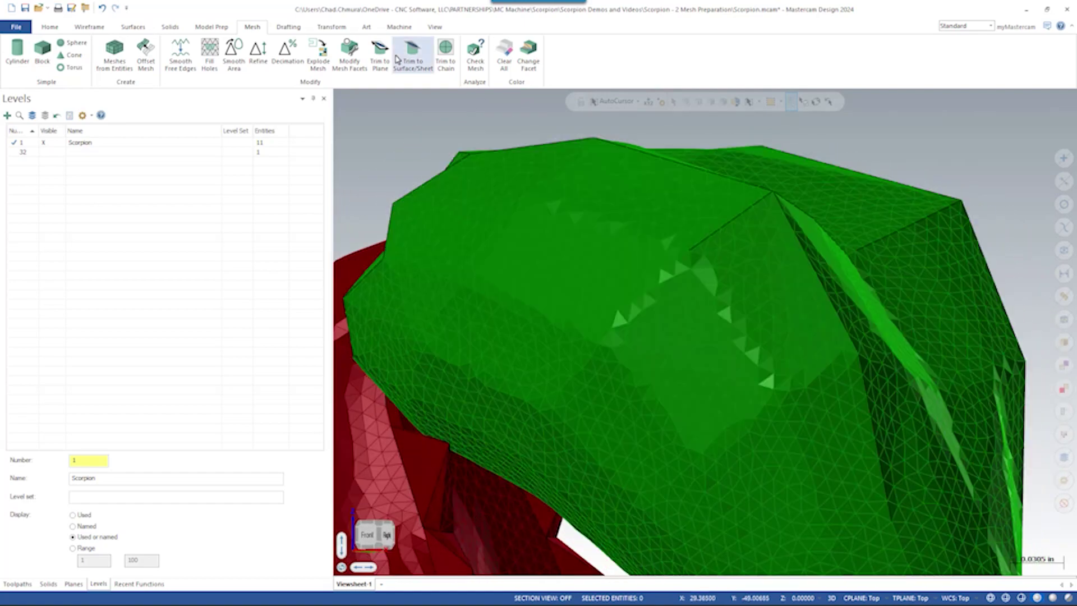
pyautogui.click(435, 26)
pyautogui.click(382, 67)
pyautogui.scroll(-2, 702, 324)
pyautogui.moveTo(701, 324)
pyautogui.mouseDown(button='middle')
pyautogui.moveTo(722, 300)
pyautogui.moveTo(757, 308)
pyautogui.moveTo(719, 331)
pyautogui.moveTo(696, 309)
pyautogui.moveTo(721, 304)
pyautogui.mouseUp(button='middle')
pyautogui.scroll(-4, 721, 304)
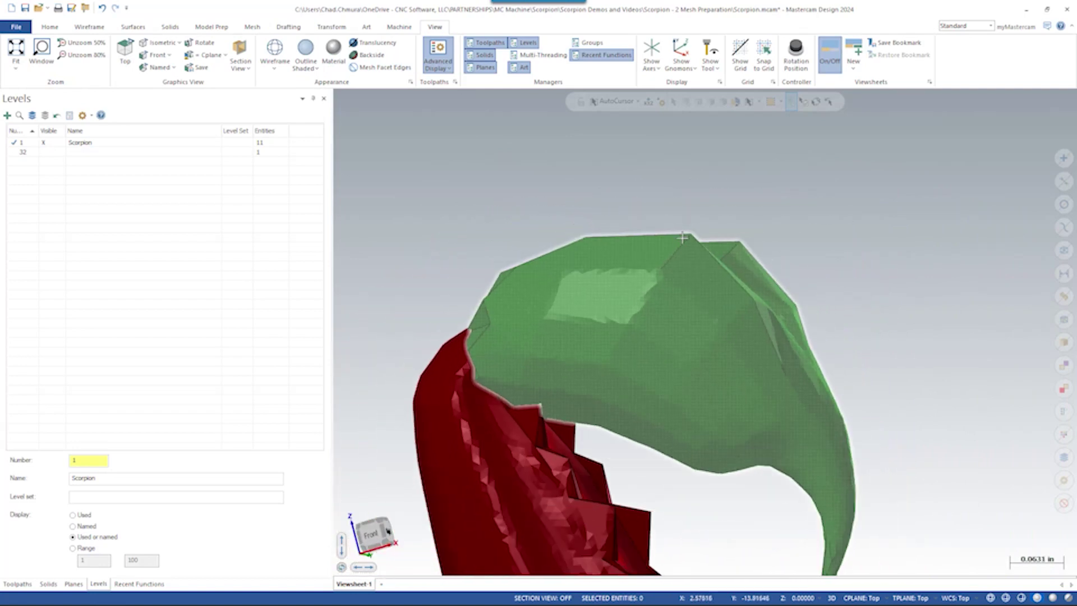
pyautogui.scroll(-3, 526, 273)
pyautogui.scroll(-2, 525, 273)
pyautogui.scroll(3, 526, 273)
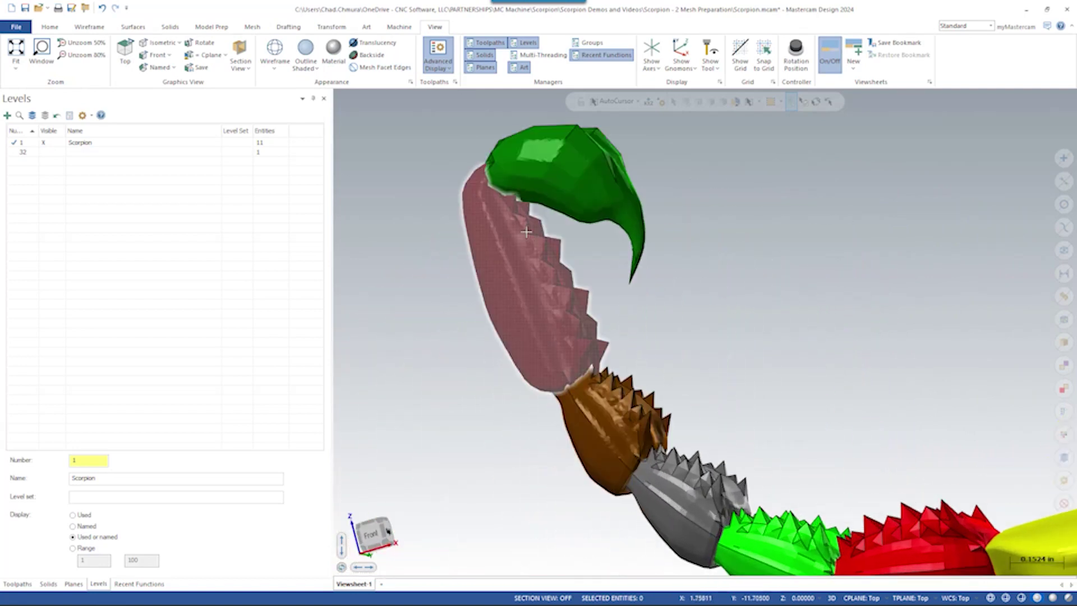
# Start smoothing the whole green stinger mesh and preview the Preserve curvature method with 1 maximum iteration
pyautogui.click(262, 25)
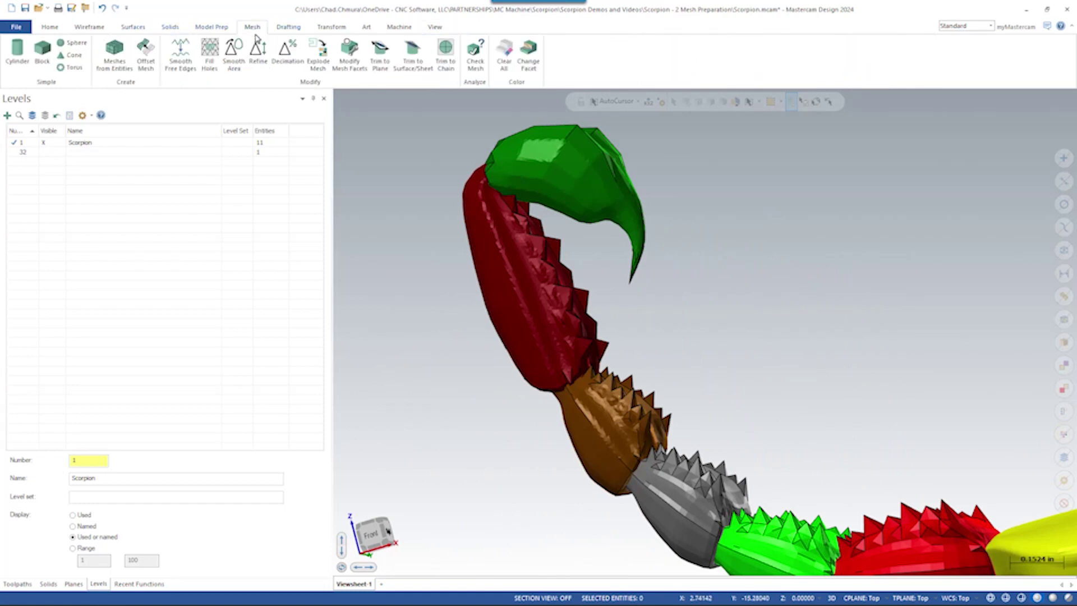
pyautogui.click(232, 63)
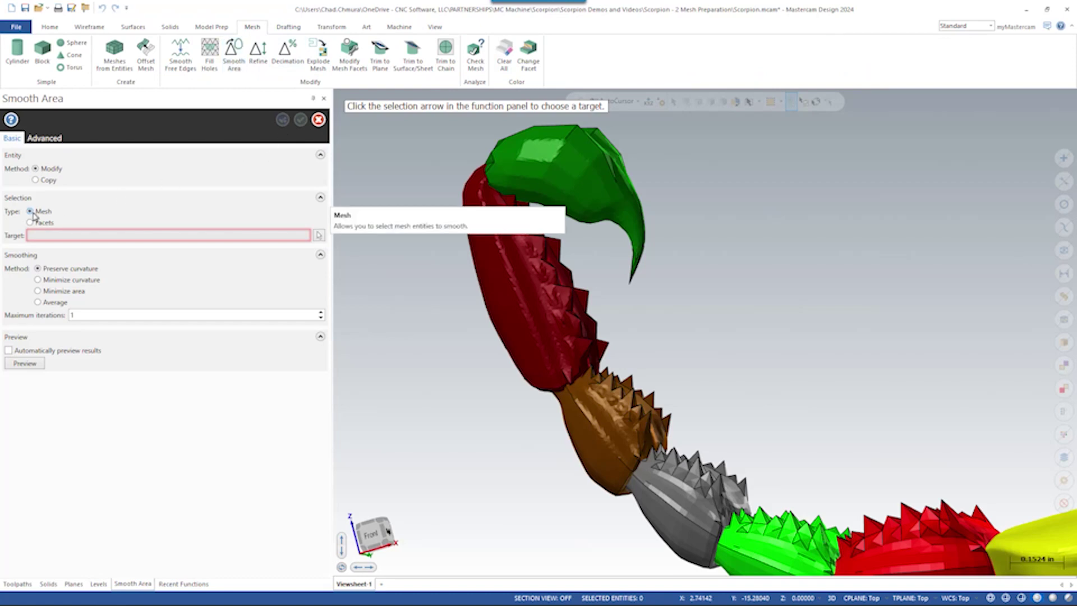
pyautogui.click(319, 236)
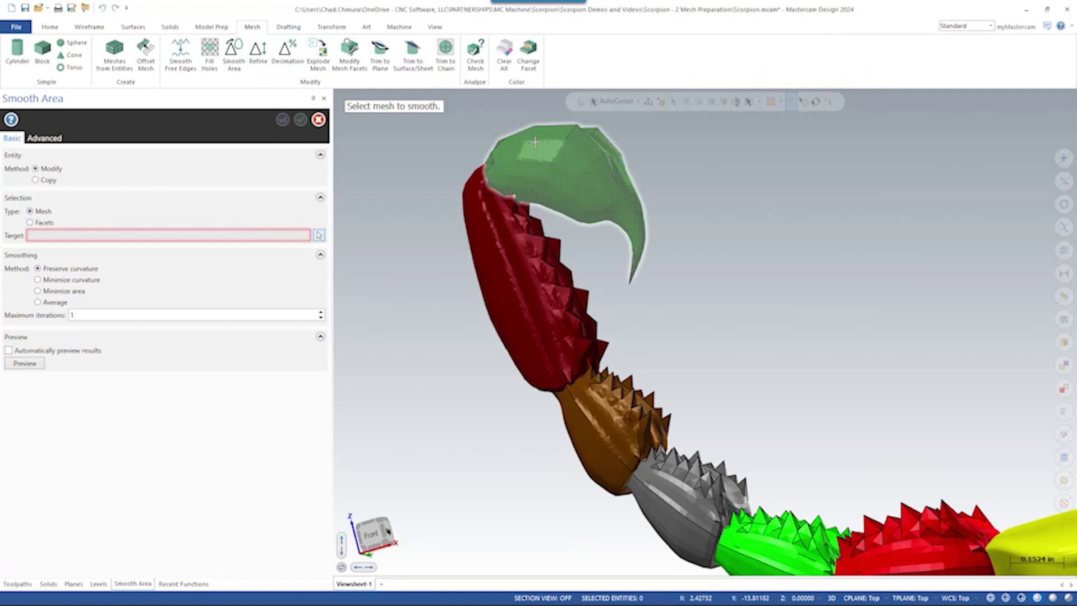
pyautogui.click(599, 152)
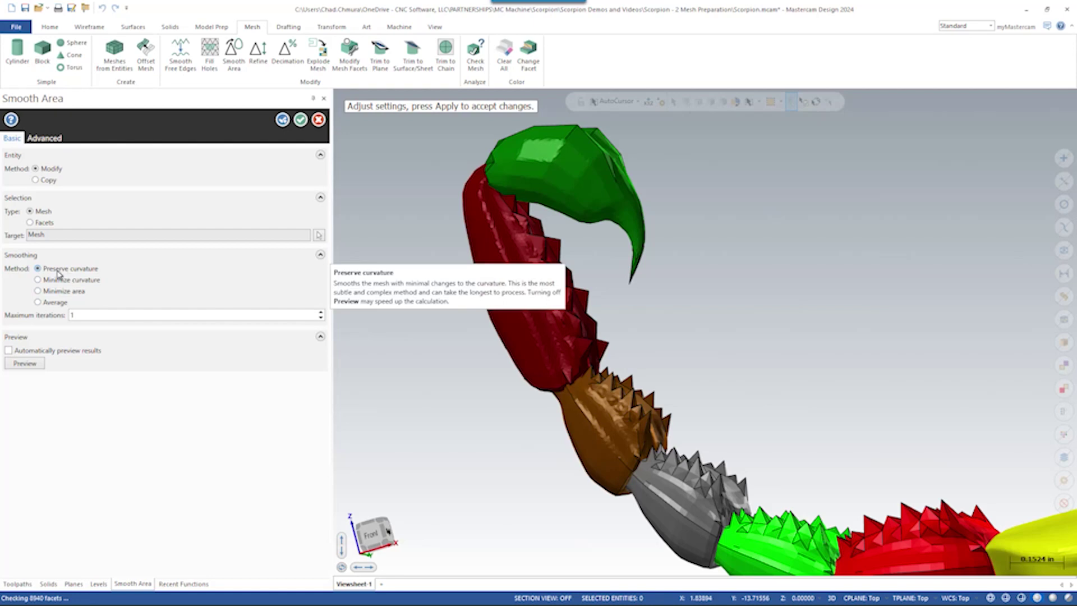
pyautogui.click(28, 364)
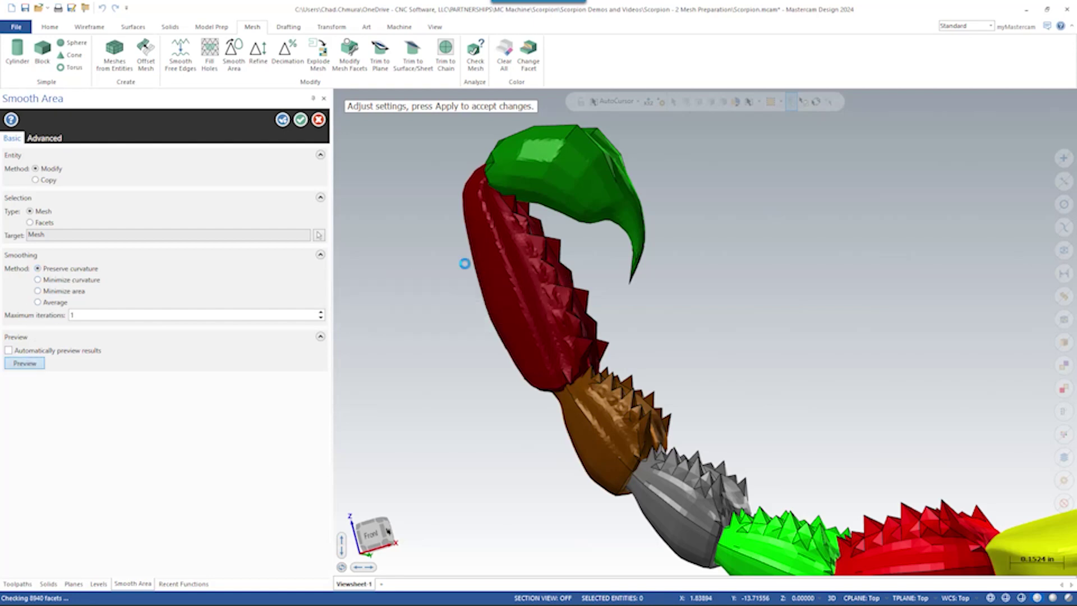
pyautogui.scroll(3, 603, 137)
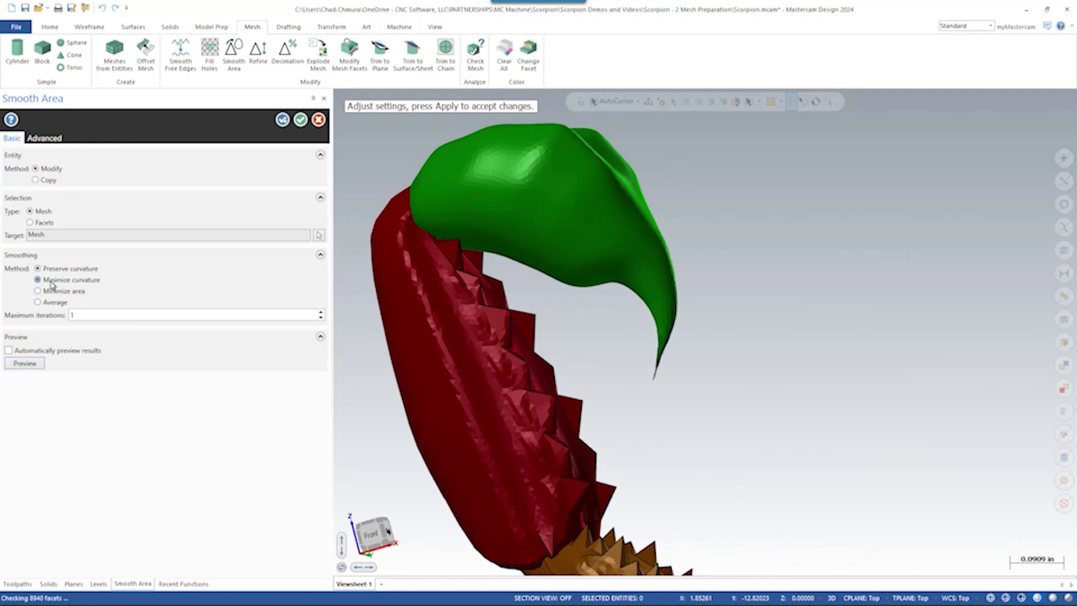
# Preview the stinger smoothing with the Minimize curvature, Minimize area and Average methods to compare their effect
pyautogui.click(36, 362)
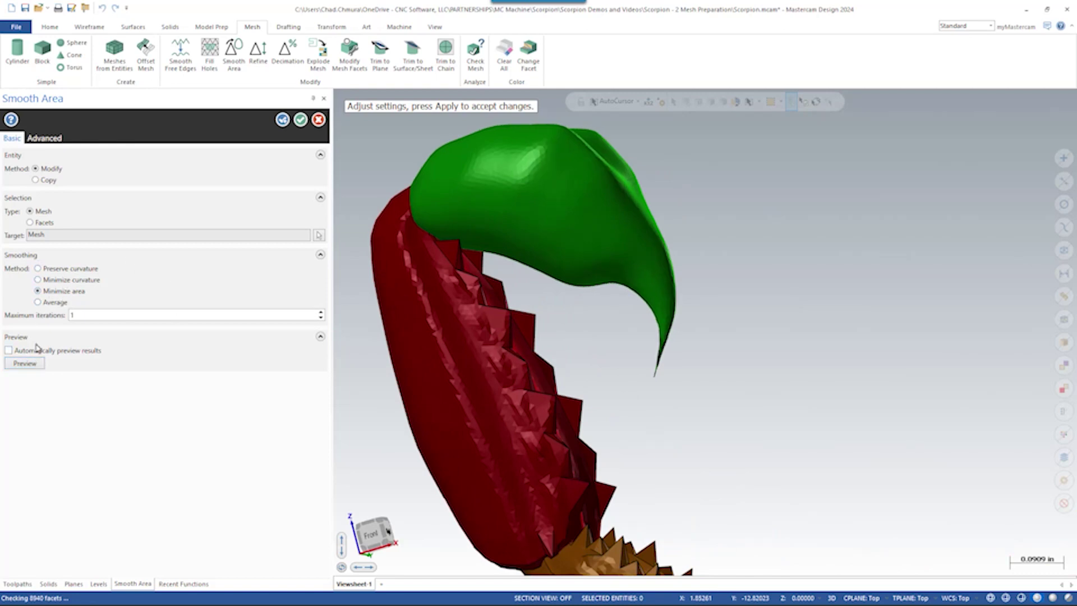
pyautogui.click(28, 364)
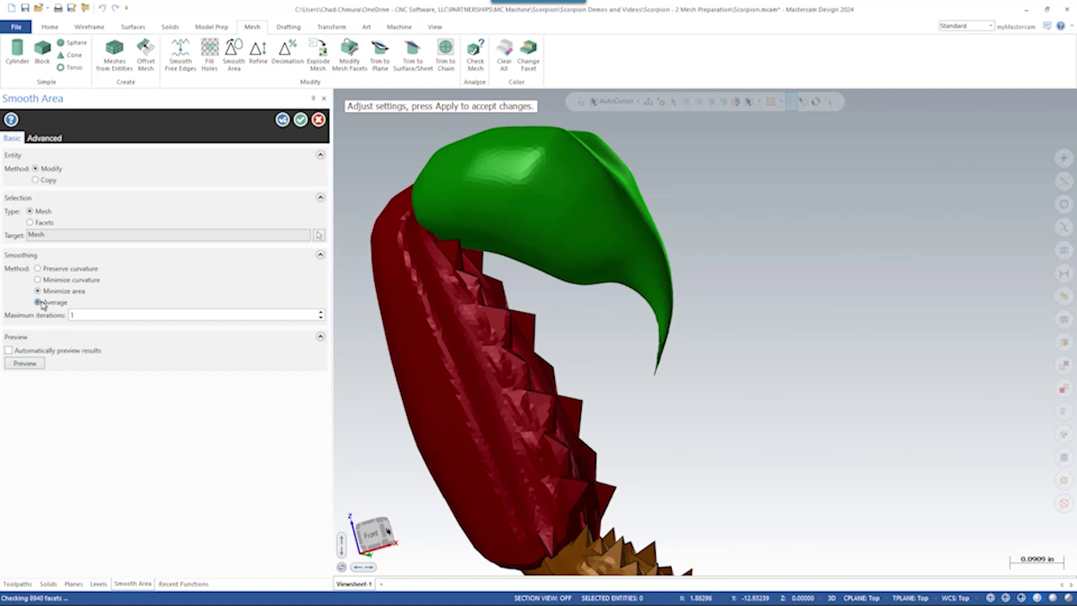
pyautogui.click(34, 363)
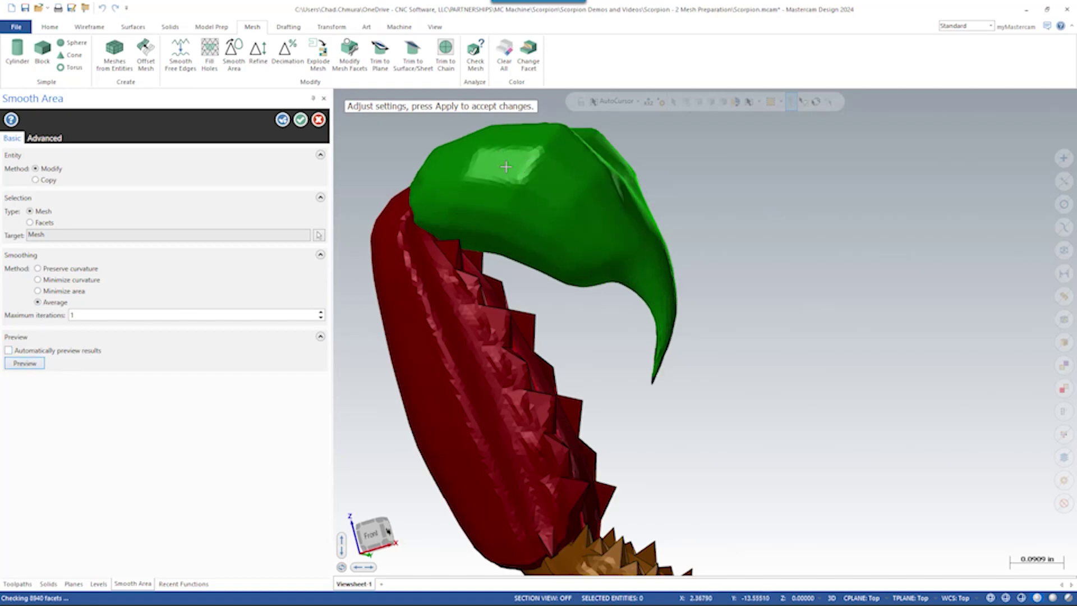
pyautogui.moveTo(563, 173); pyautogui.dragTo(605, 231, button='middle')
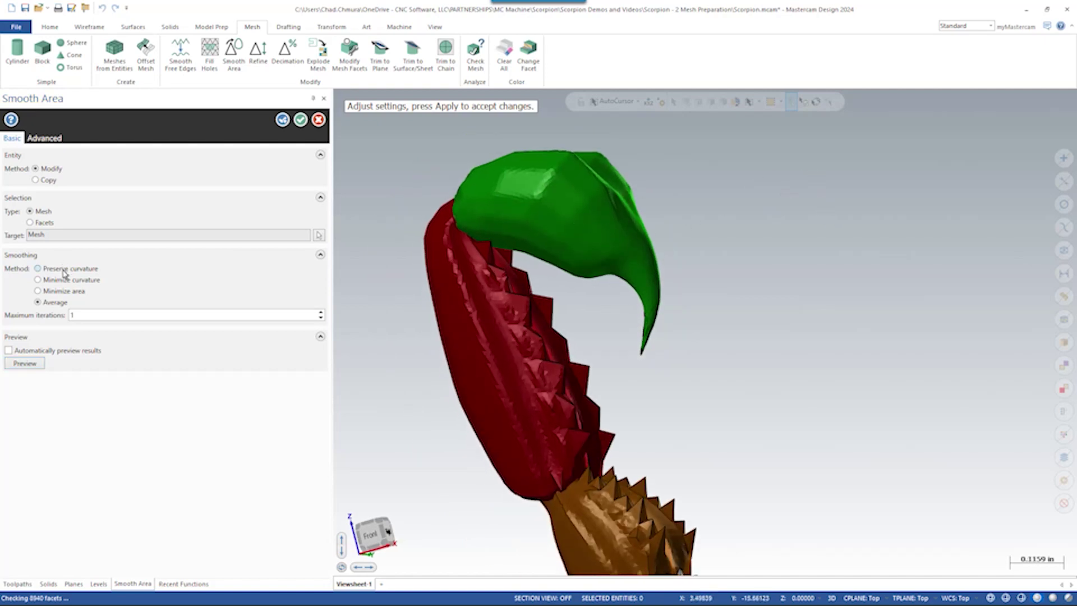
# Smooth the stinger with the Preserve curvature method and 10 maximum iterations, previewing before applying
pyautogui.click(25, 364)
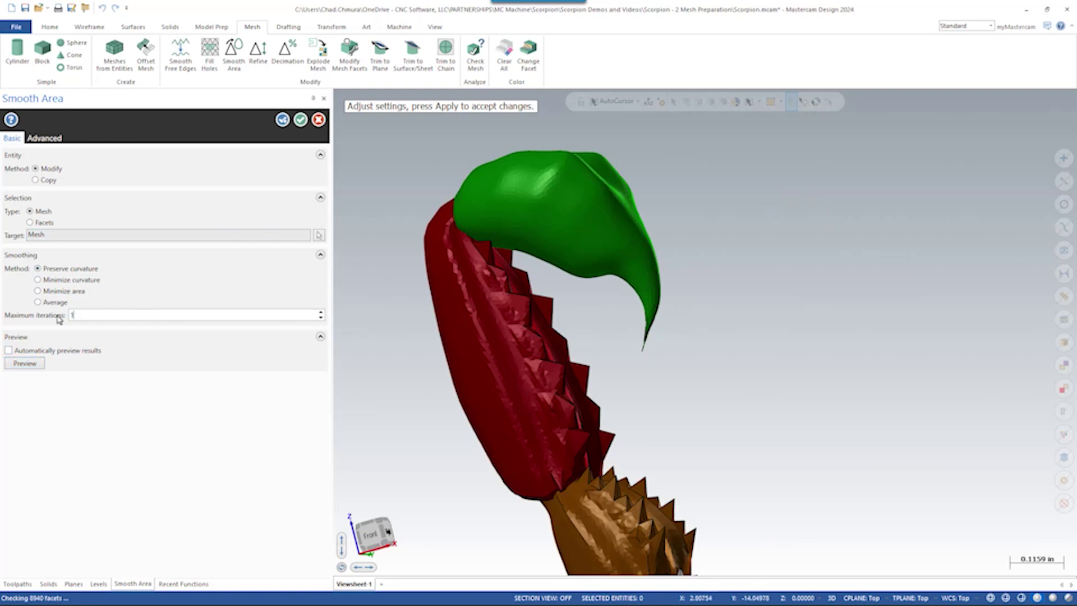
pyautogui.click(27, 364)
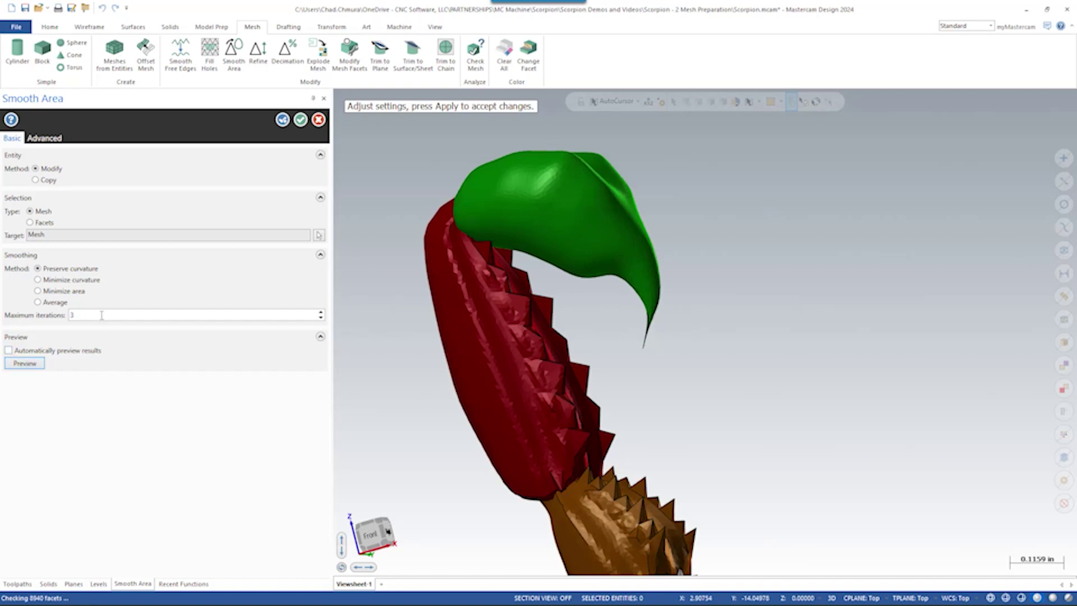
pyautogui.write('10')
pyautogui.click(40, 364)
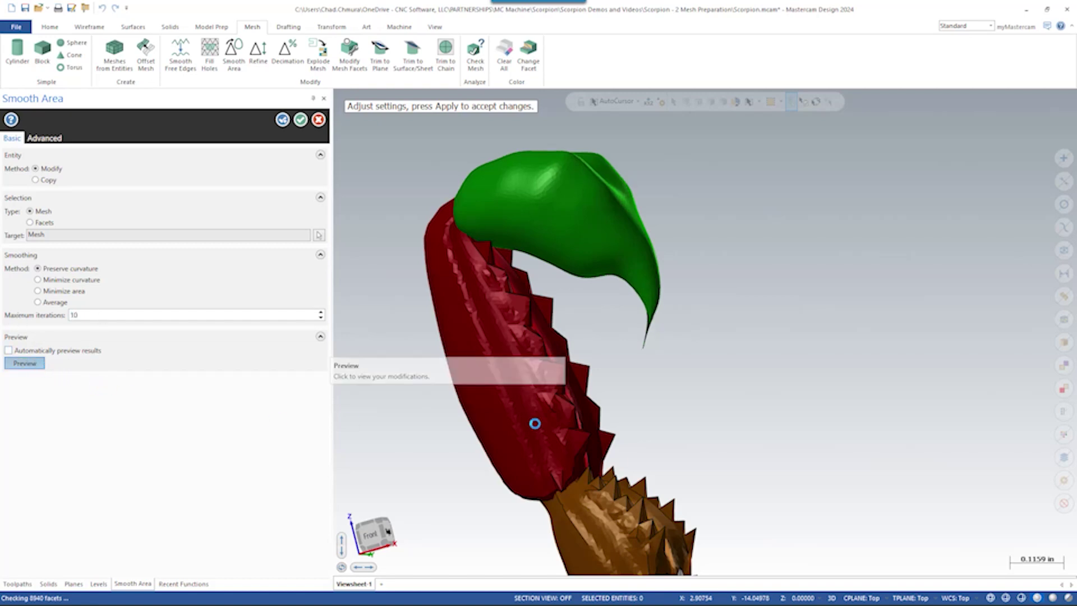
pyautogui.scroll(-3, 620, 251)
pyautogui.moveTo(620, 250)
pyautogui.mouseDown(button='middle')
pyautogui.moveTo(553, 312)
pyautogui.moveTo(576, 303)
pyautogui.moveTo(589, 279)
pyautogui.mouseUp(button='middle')
pyautogui.click(282, 119)
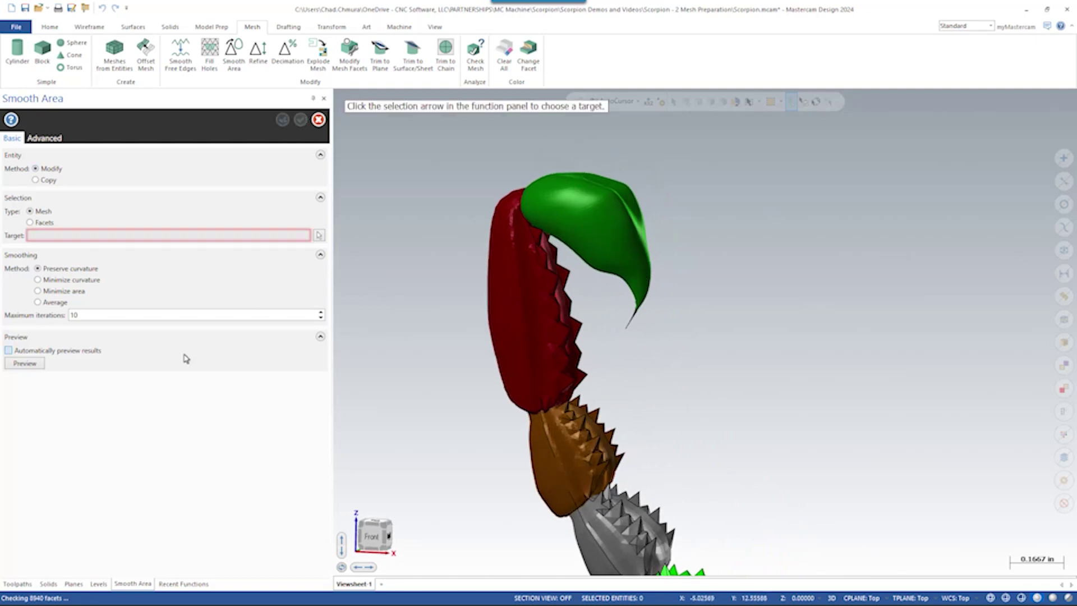
# Choose the dark red tail segment as the smoothing target and preview it with 10 maximum iterations
pyautogui.click(318, 235)
pyautogui.click(508, 303)
pyautogui.click(25, 363)
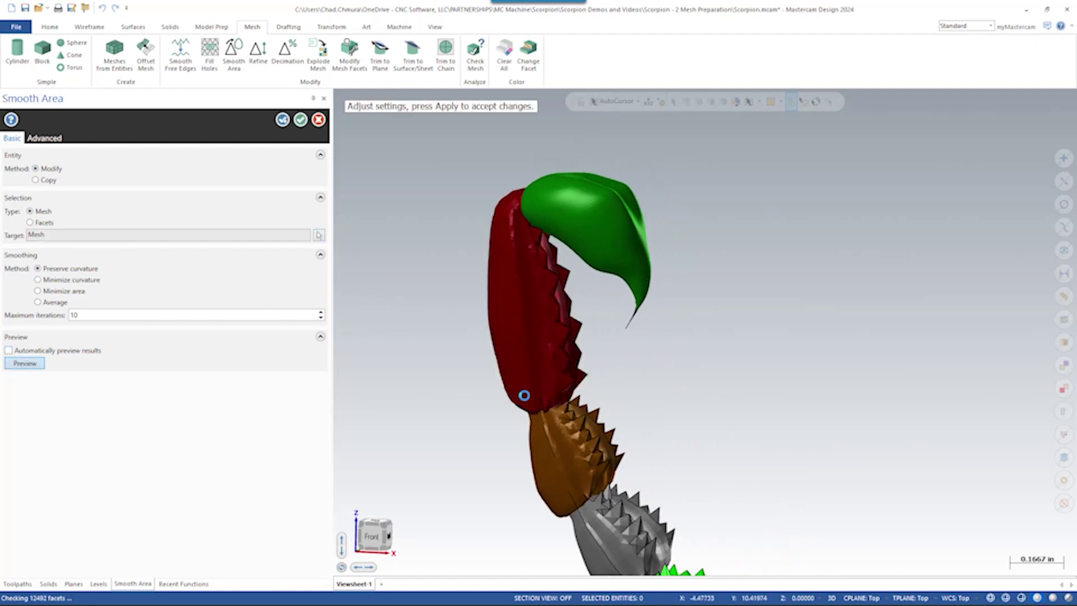
pyautogui.scroll(2, 553, 380)
pyautogui.moveTo(553, 381)
pyautogui.mouseDown(button='middle')
pyautogui.moveTo(464, 373)
pyautogui.moveTo(513, 354)
pyautogui.mouseUp(button='middle')
pyautogui.scroll(4, 512, 354)
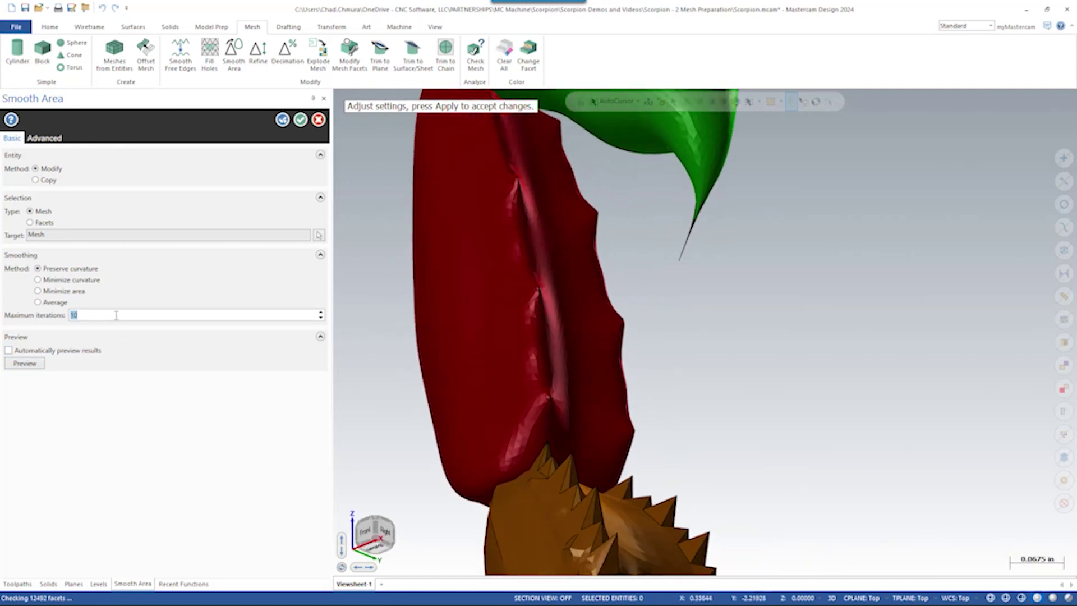
# Preview the dark red segment with 5 maximum iterations, reduce them to 1, and apply the smoothing
pyautogui.write('5')
pyautogui.click(24, 363)
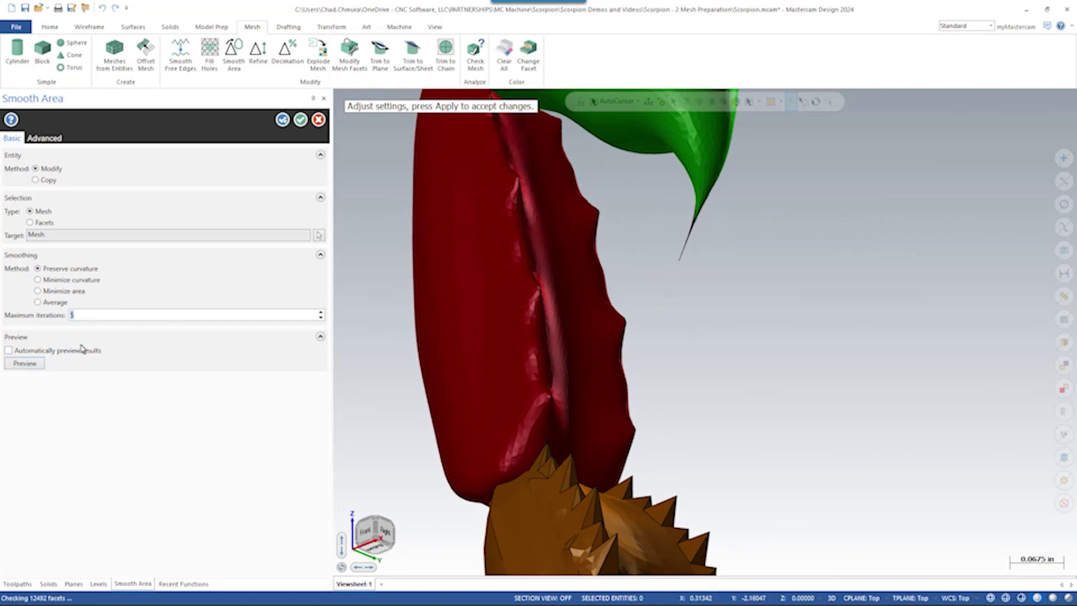
pyautogui.scroll(-1, 533, 339)
pyautogui.moveTo(552, 327)
pyautogui.mouseDown(button='middle')
pyautogui.moveTo(633, 361)
pyautogui.moveTo(640, 385)
pyautogui.moveTo(631, 373)
pyautogui.mouseUp(button='middle')
pyautogui.scroll(-2, 593, 430)
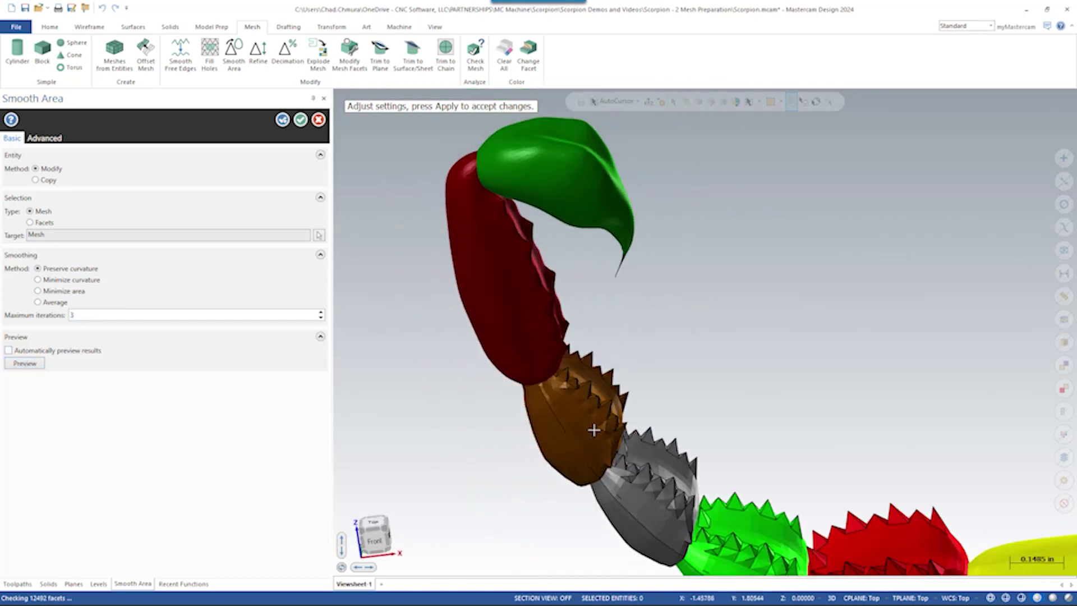
pyautogui.scroll(6, 594, 430)
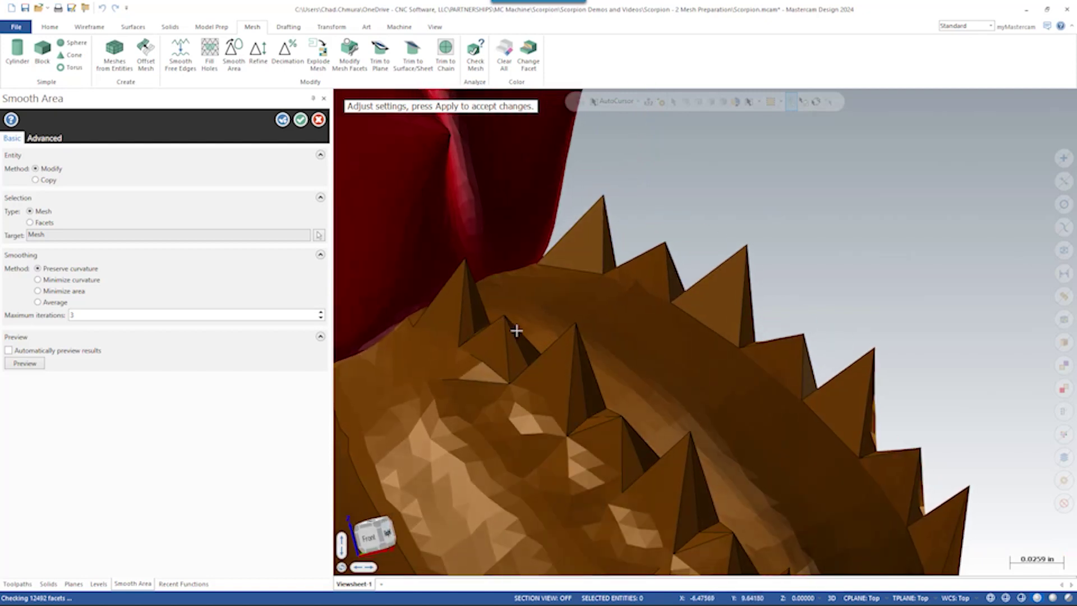
pyautogui.scroll(-4, 759, 389)
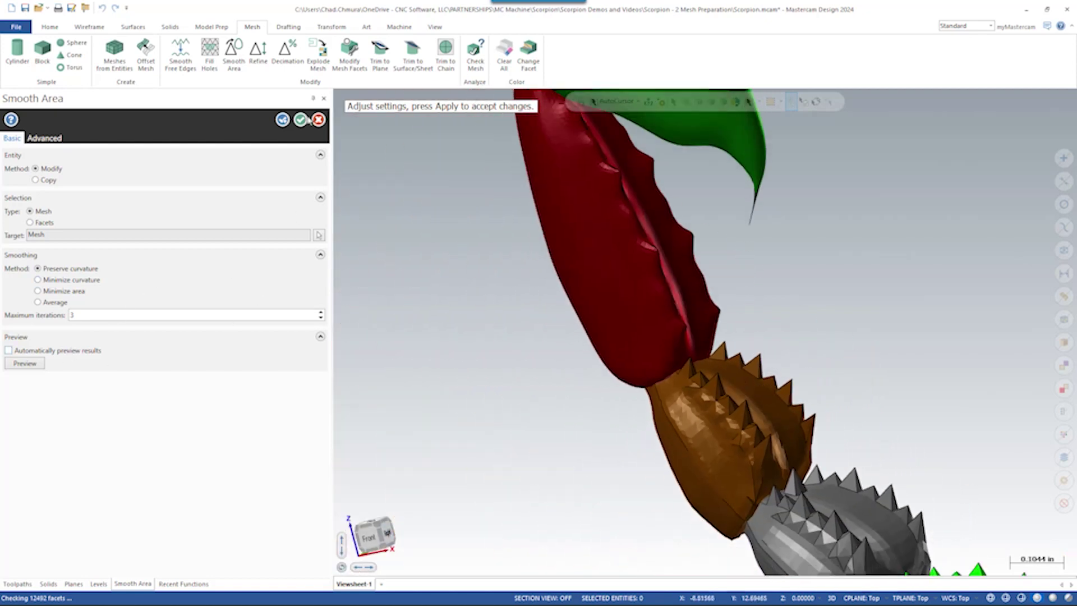
pyautogui.click(307, 120)
# Smooth the brown tail segment with Preserve curvature and 1 maximum iteration, previewing before accepting
pyautogui.click(318, 235)
pyautogui.click(773, 434)
pyautogui.click(24, 363)
pyautogui.scroll(-1, 518, 336)
pyautogui.scroll(-2, 519, 336)
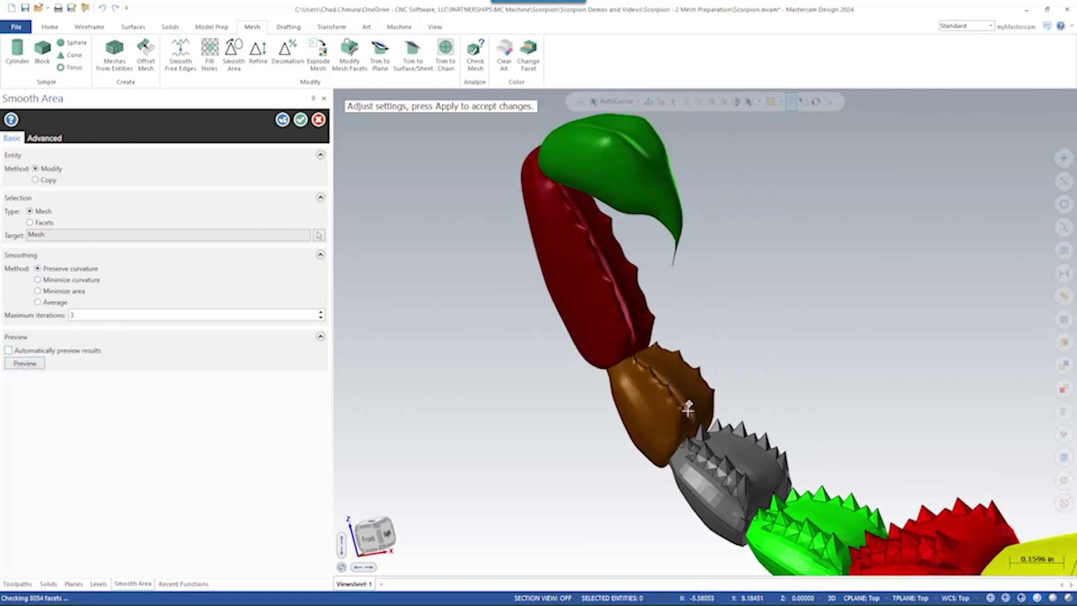
pyautogui.click(301, 120)
# Examine the smoothed tail segments and the thin tip of the stinger up close
pyautogui.scroll(1, 663, 409)
pyautogui.scroll(-2, 644, 385)
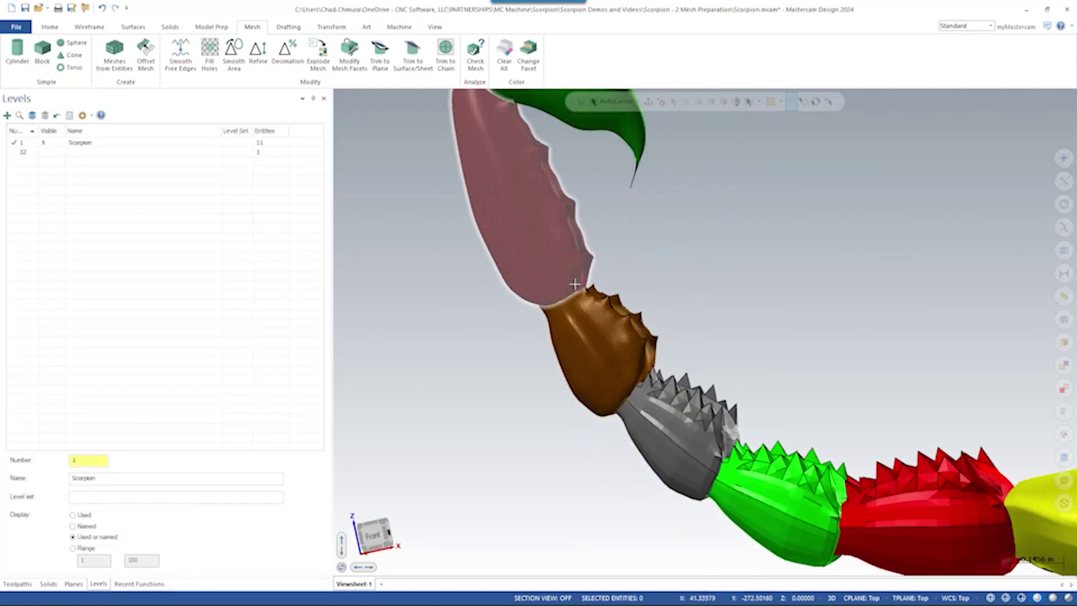
pyautogui.moveTo(572, 303); pyautogui.dragTo(550, 298, button='middle')
pyautogui.scroll(-1, 550, 297)
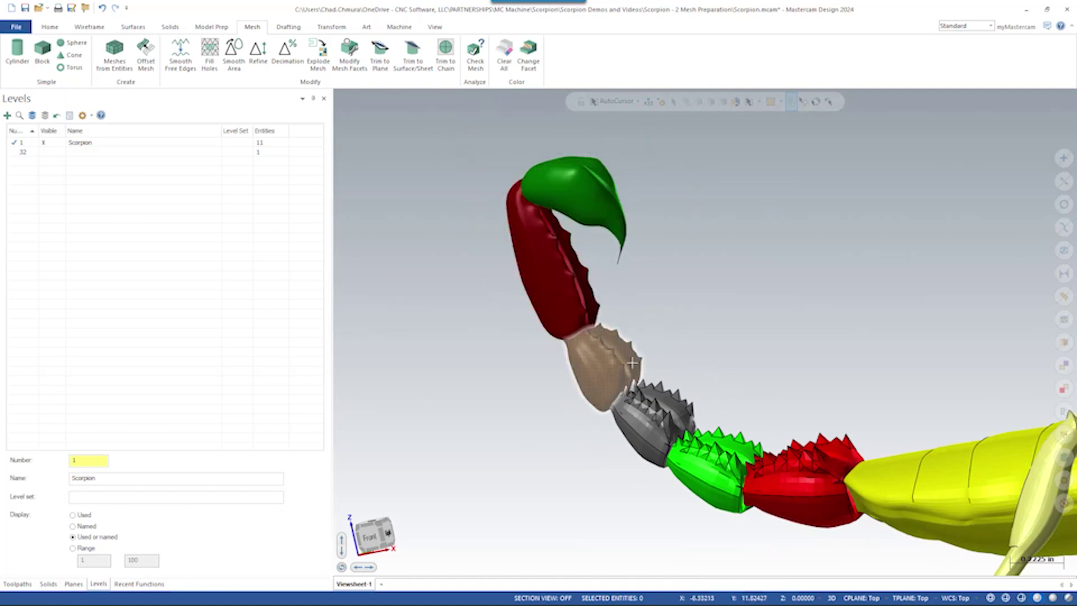
pyautogui.scroll(4, 663, 414)
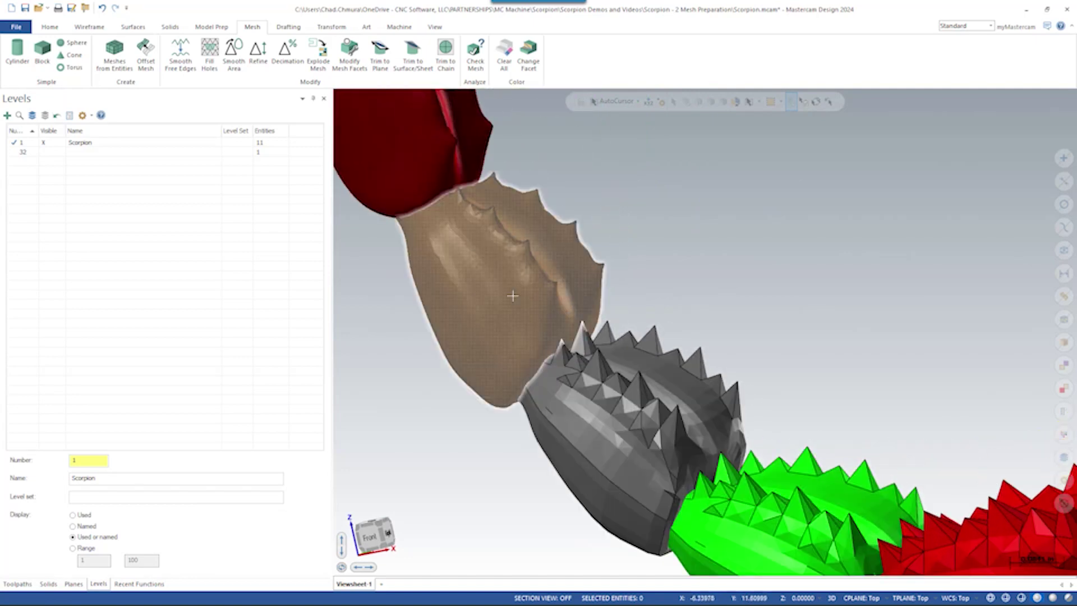
pyautogui.scroll(-4, 609, 387)
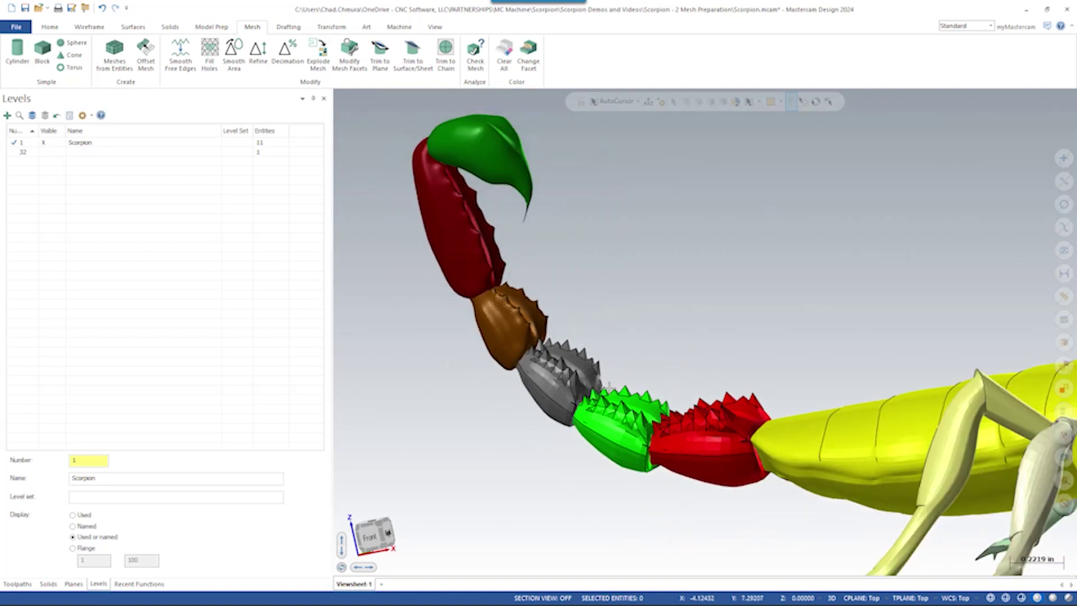
pyautogui.scroll(5, 521, 190)
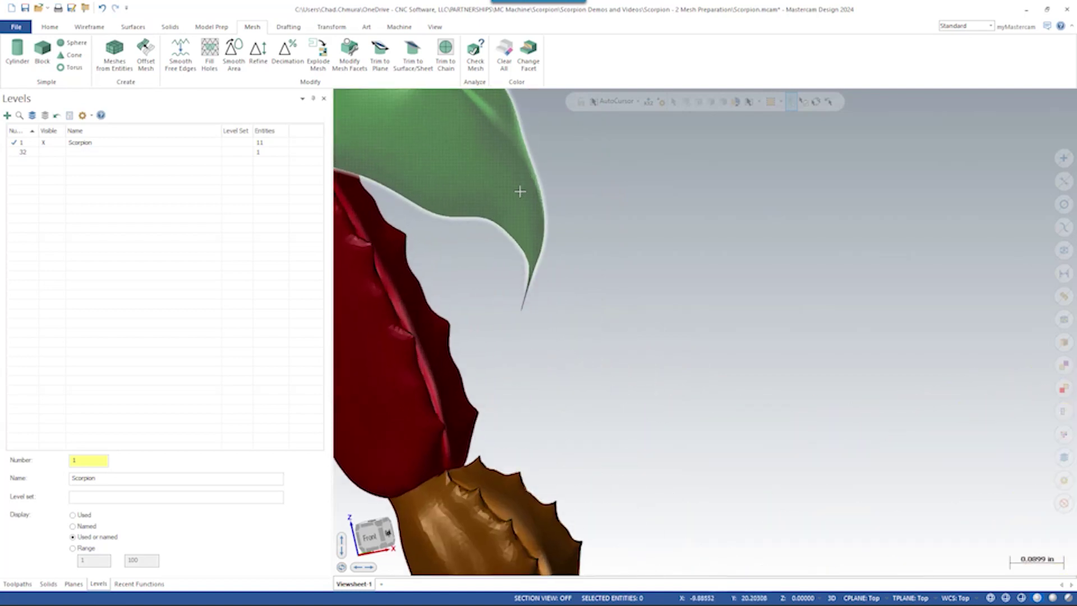
pyautogui.scroll(4, 521, 190)
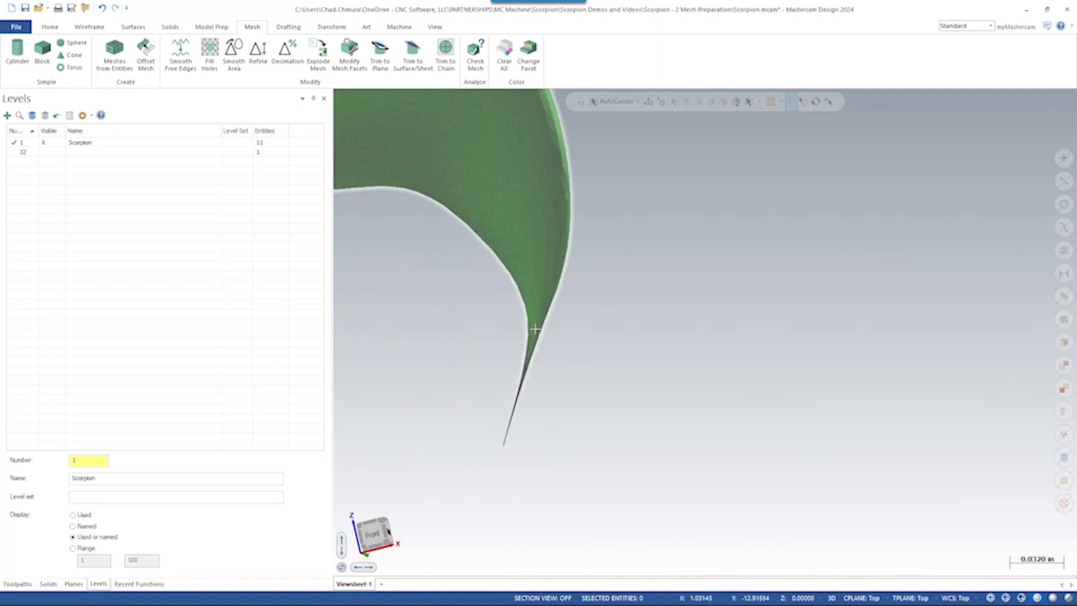
pyautogui.scroll(-4, 544, 269)
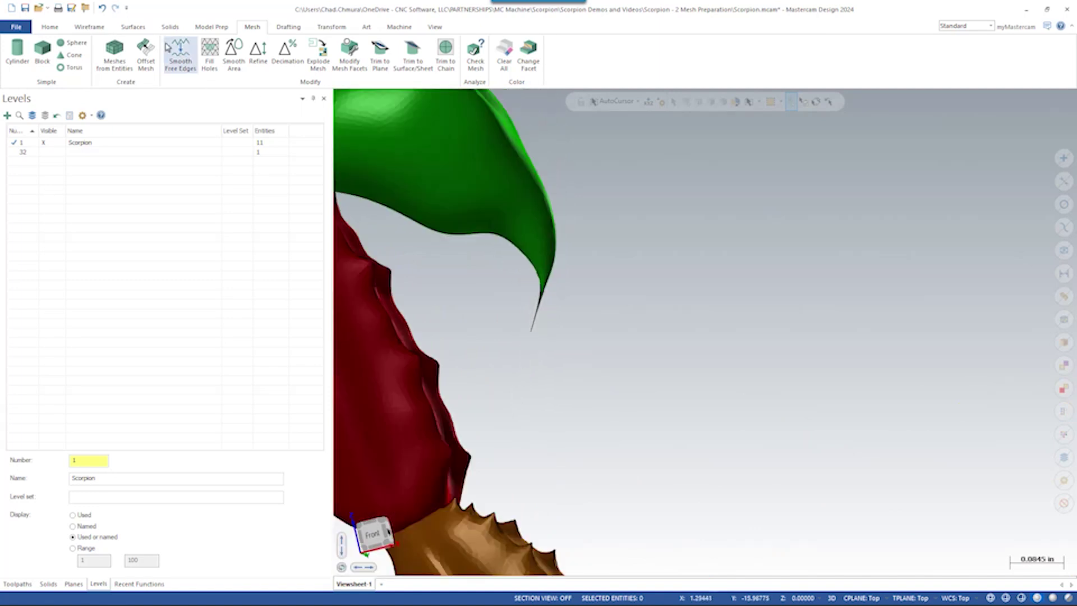
# Start a mesh facet repair on the stinger and set the selection brush to Intersect with wrap around mesh enabled
pyautogui.click(346, 54)
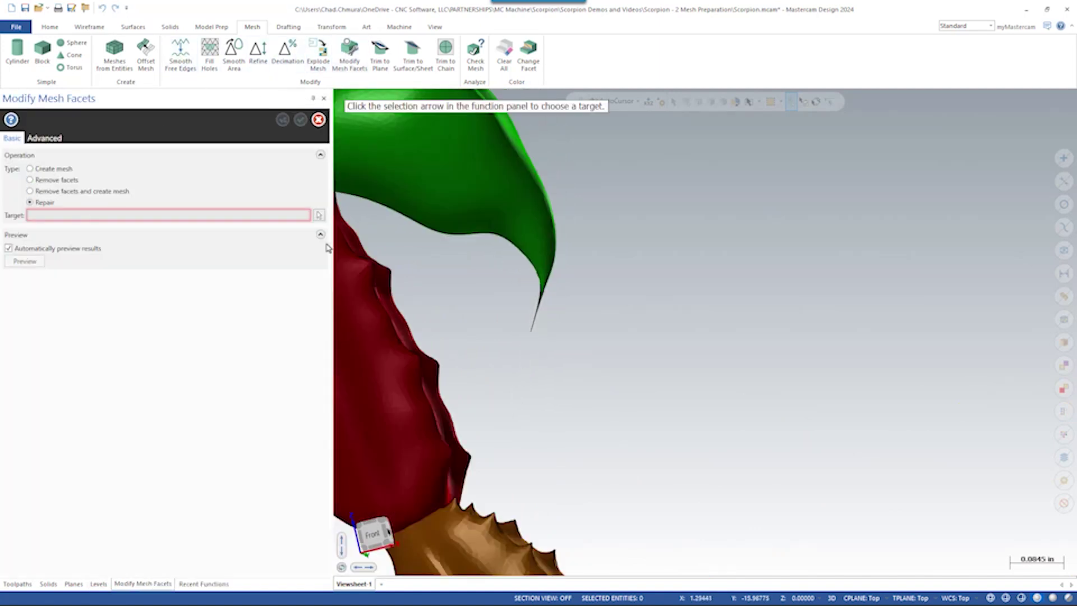
pyautogui.click(317, 214)
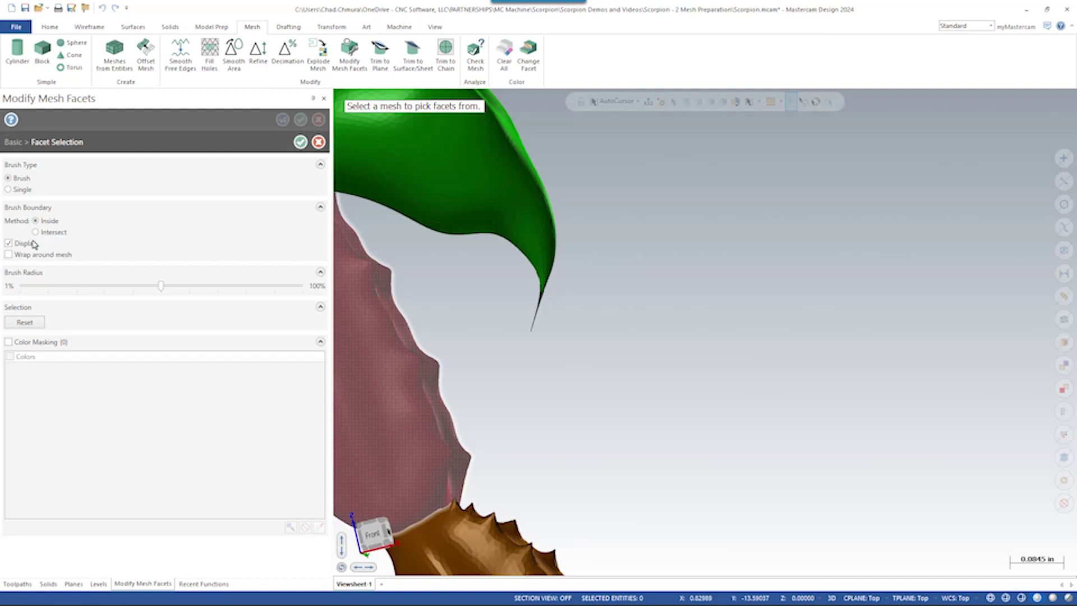
pyautogui.click(533, 213)
pyautogui.scroll(3, 536, 264)
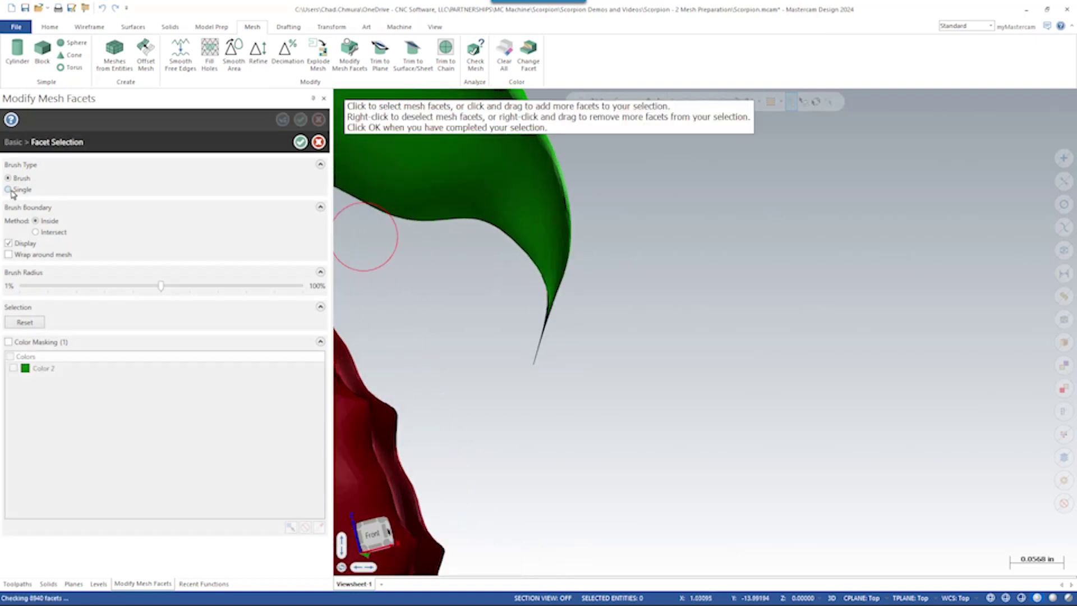
pyautogui.click(8, 254)
pyautogui.scroll(2, 564, 312)
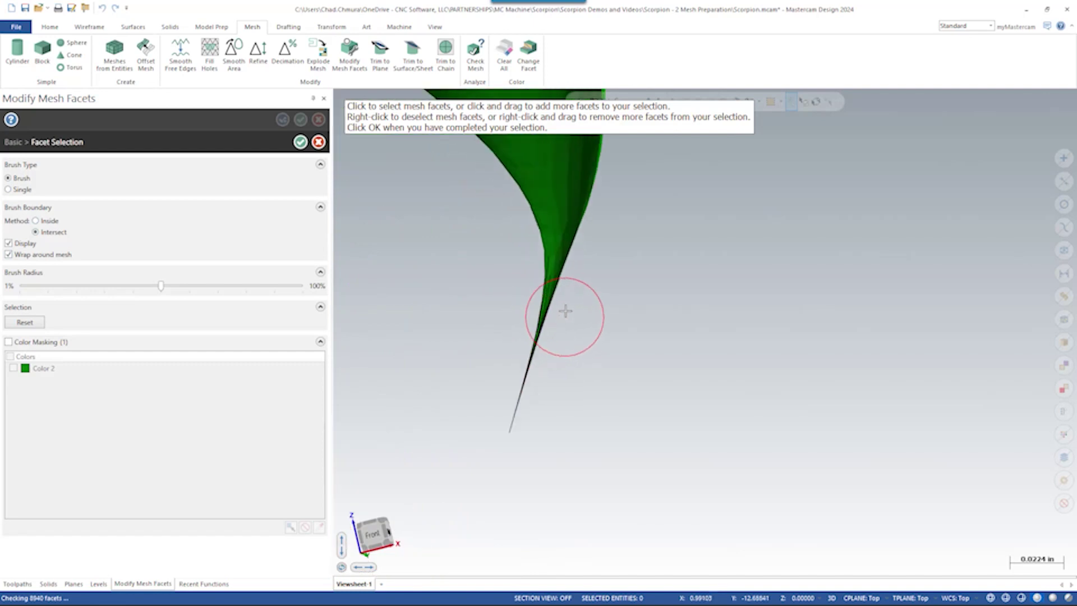
# Brush-select the thin spike facets at the stinger's tip, confirm the selection, and inspect the repair preview
pyautogui.scroll(-3, 561, 264)
pyautogui.scroll(-4, 561, 265)
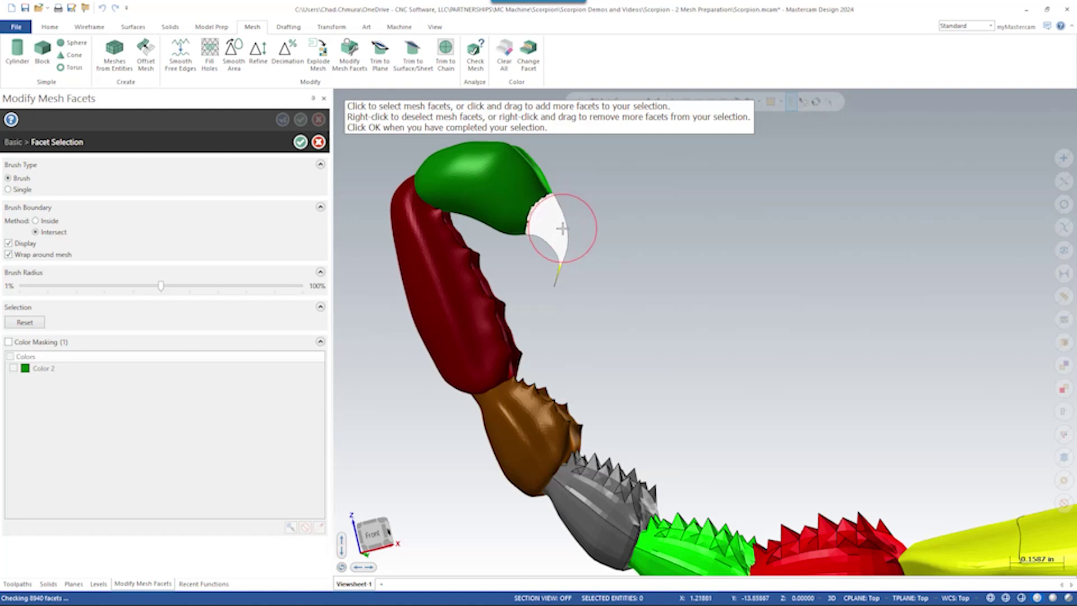
pyautogui.scroll(1, 677, 283)
pyautogui.scroll(3, 563, 281)
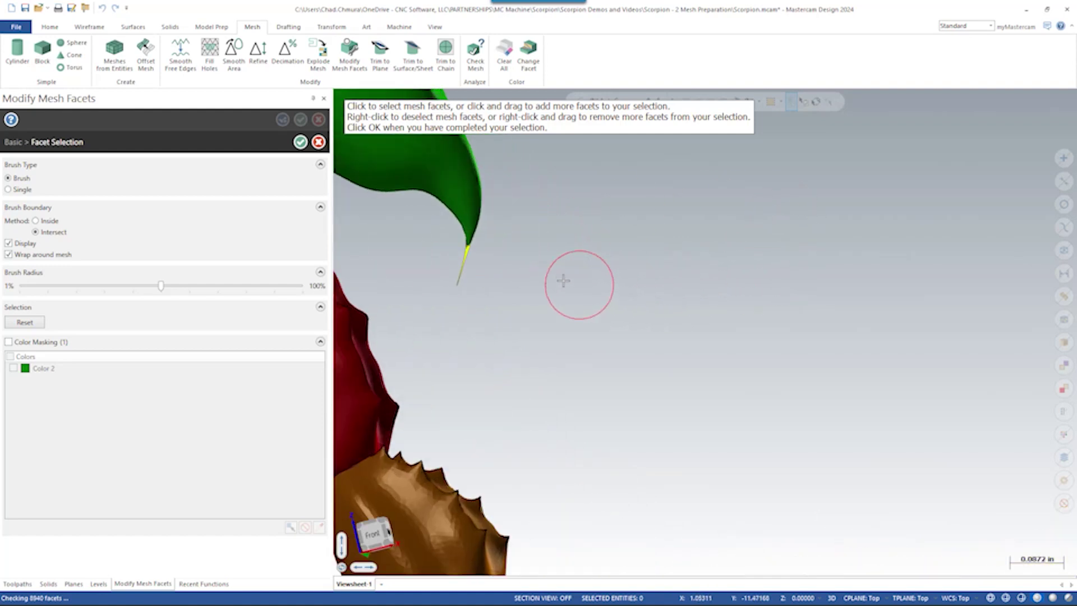
pyautogui.click(301, 142)
pyautogui.scroll(-3, 494, 205)
pyautogui.scroll(5, 502, 199)
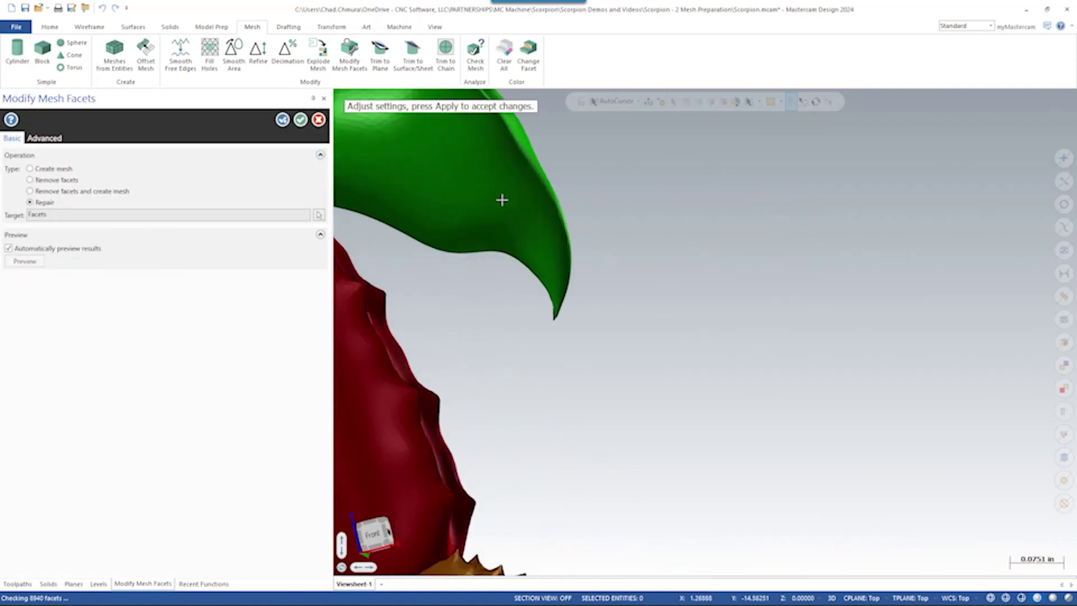
pyautogui.moveTo(459, 186); pyautogui.dragTo(500, 197, button='middle')
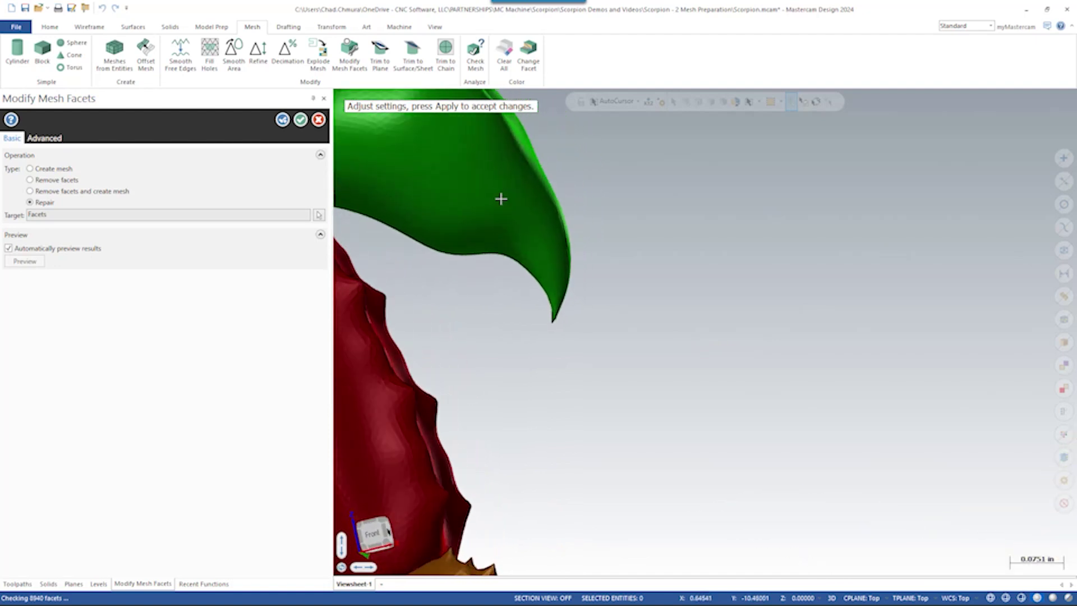